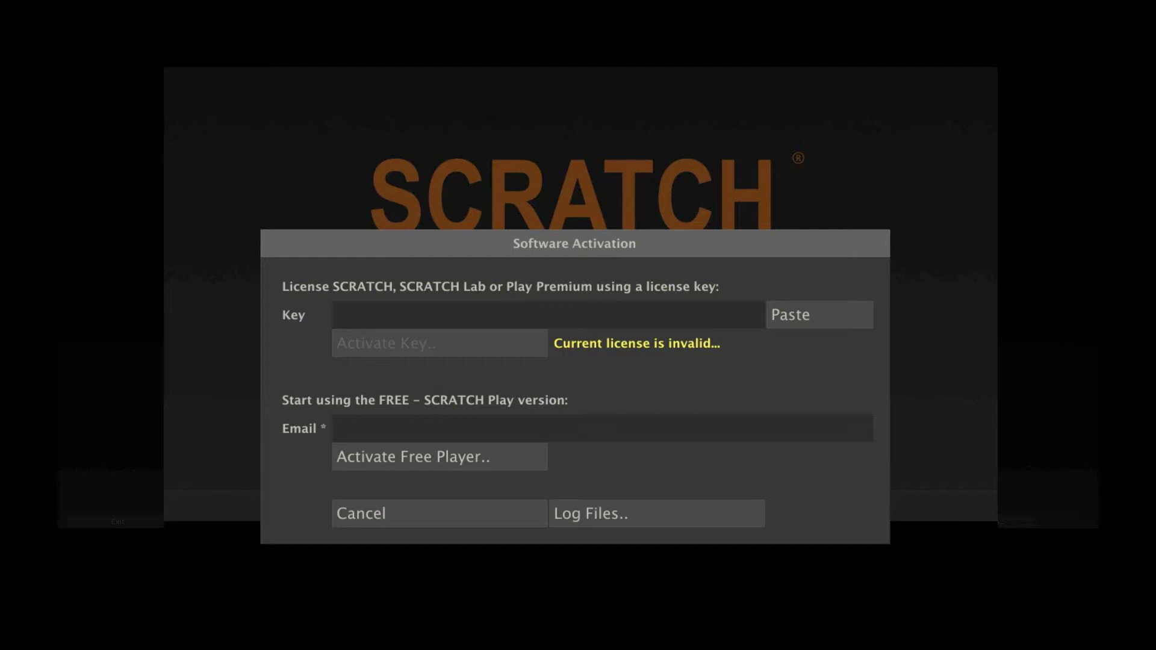
Paste the license key into the Key field and activate it.
{"action": "left_click", "coordinate": [380, 319]}
{"action": "key", "text": "ctrl+v"}
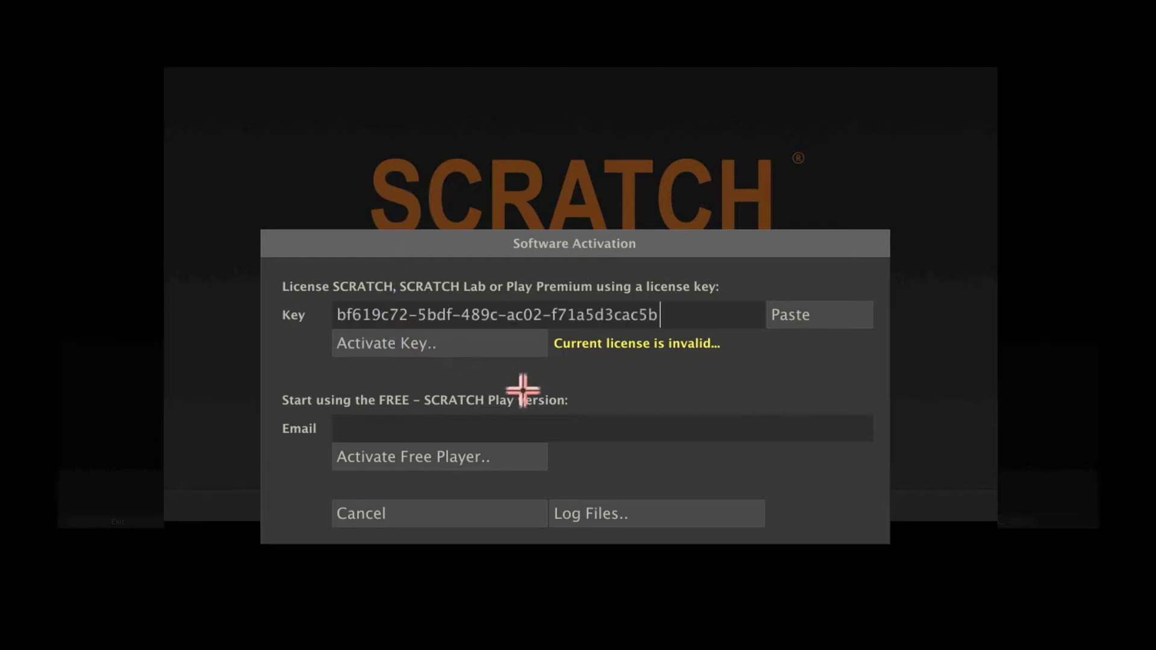
{"action": "left_click", "coordinate": [462, 345]}
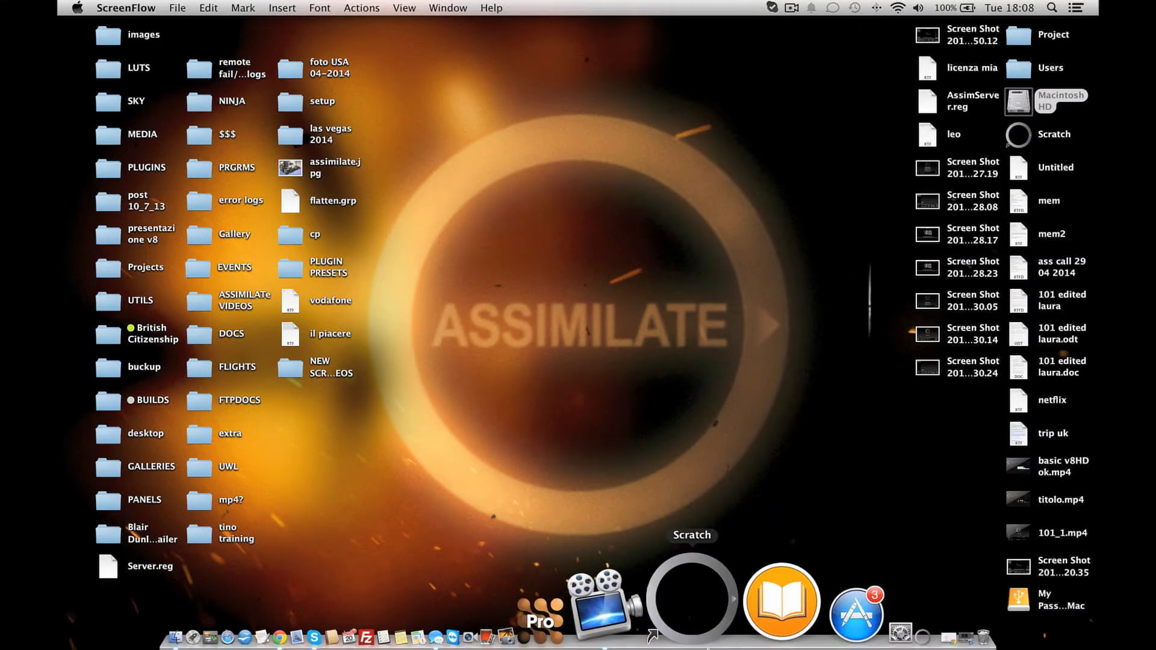
Relaunch SCRATCH from its Dock icon.
{"action": "left_click", "coordinate": [652, 634]}
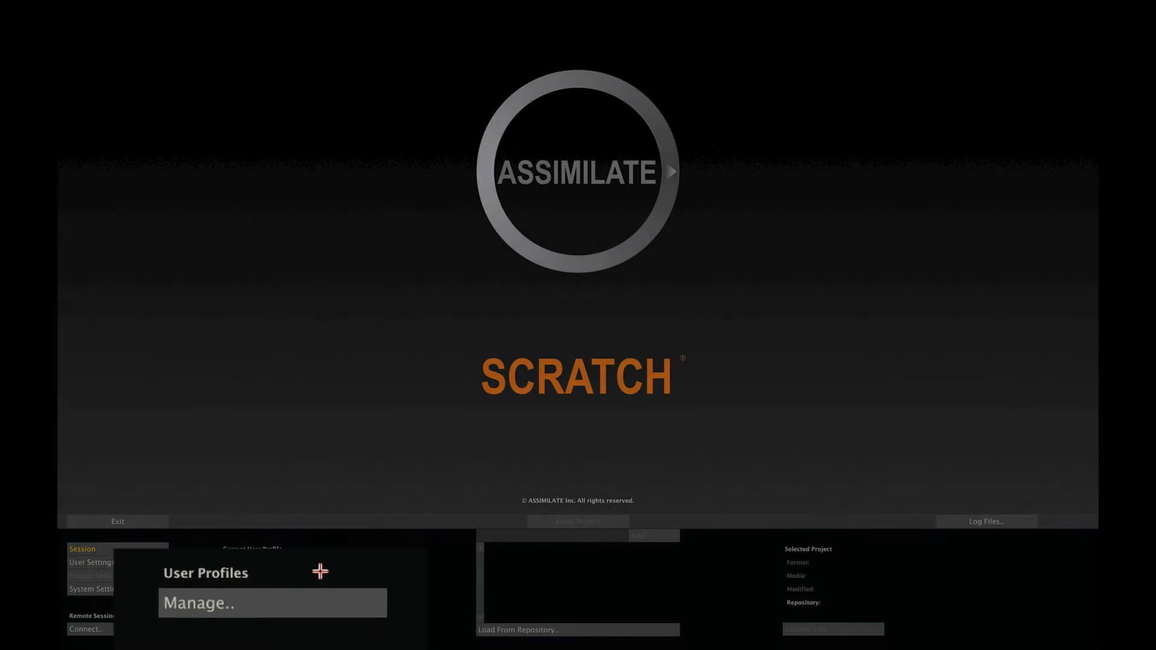
Create a new profile, entering a profile name and the online account's e-mail and password.
{"action": "left_click", "coordinate": [271, 629]}
{"action": "left_click", "coordinate": [545, 445]}
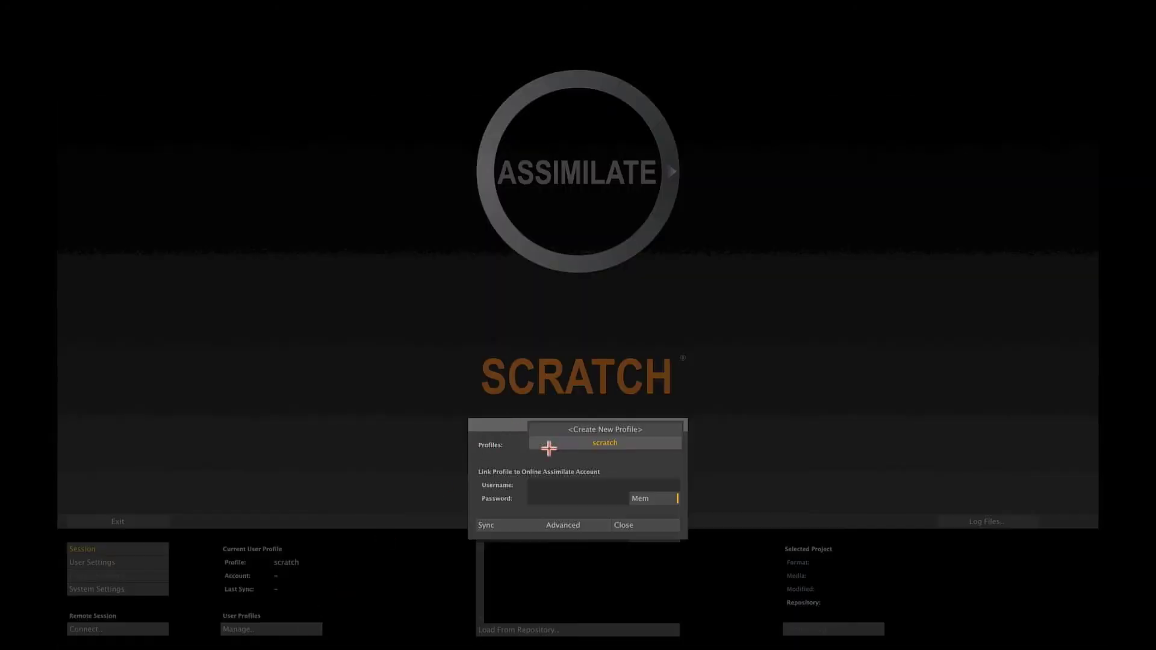
{"action": "left_click", "coordinate": [547, 431]}
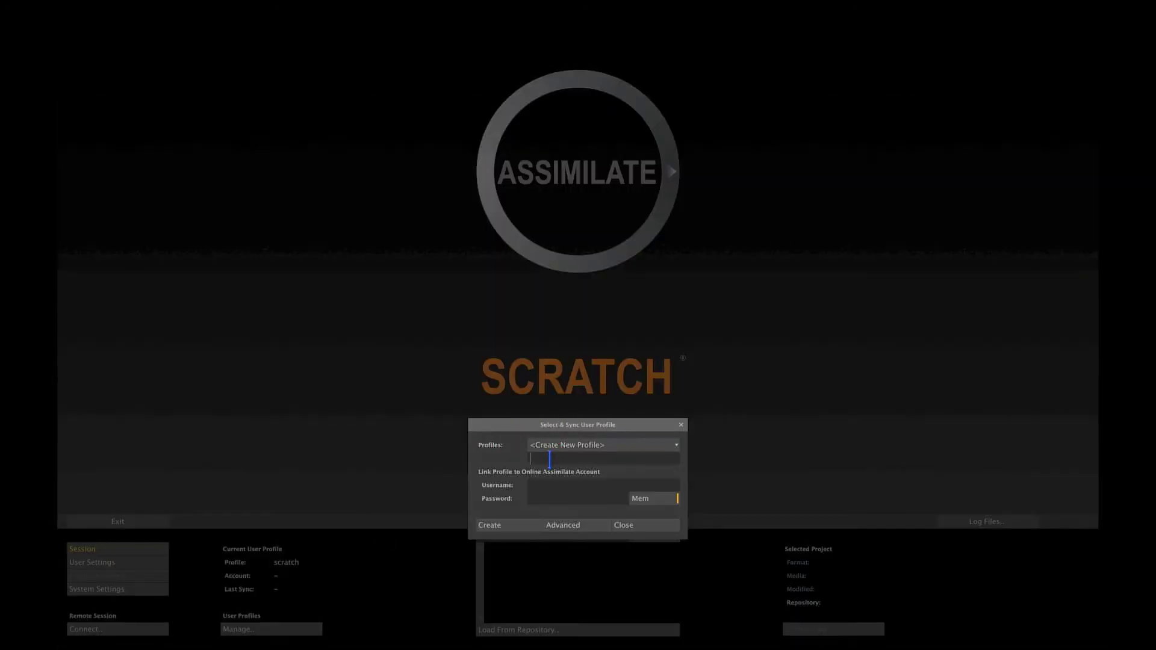
{"action": "type", "text": "laura"}
{"action": "left_click", "coordinate": [545, 485]}
{"action": "key", "text": "Tab"}
{"action": "type", "text": "########"}
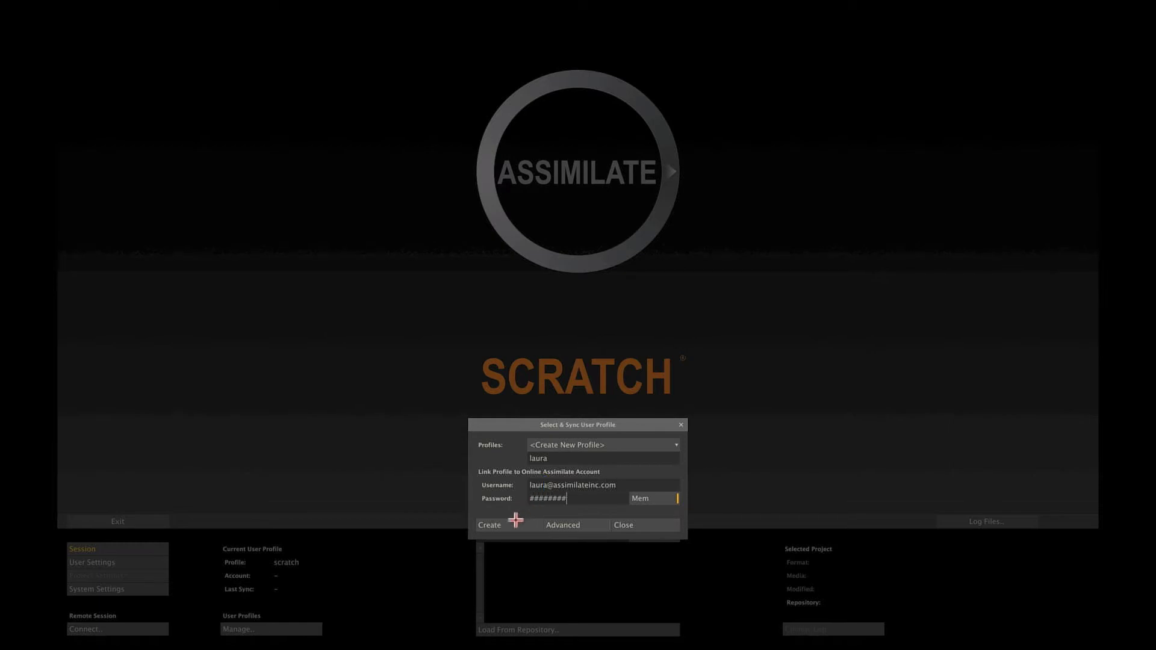
{"action": "left_click", "coordinate": [504, 526]}
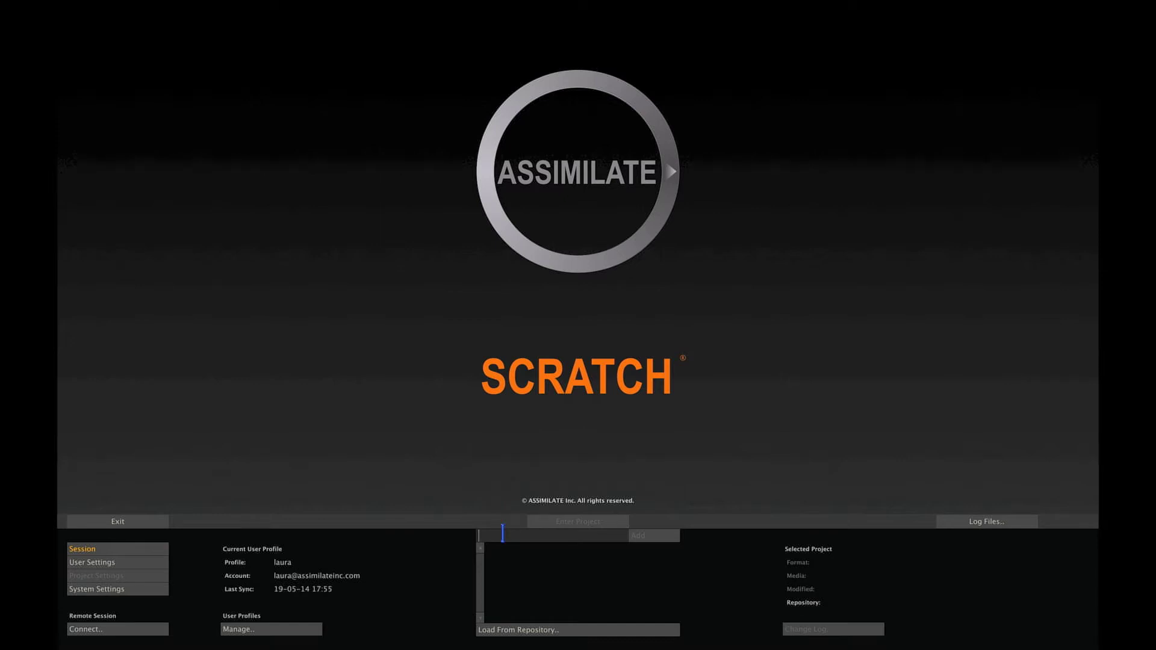
Add a project named 'scratch 101' and show its Project Settings.
{"action": "type", "text": "scratch 101"}
{"action": "left_click", "coordinate": [645, 540]}
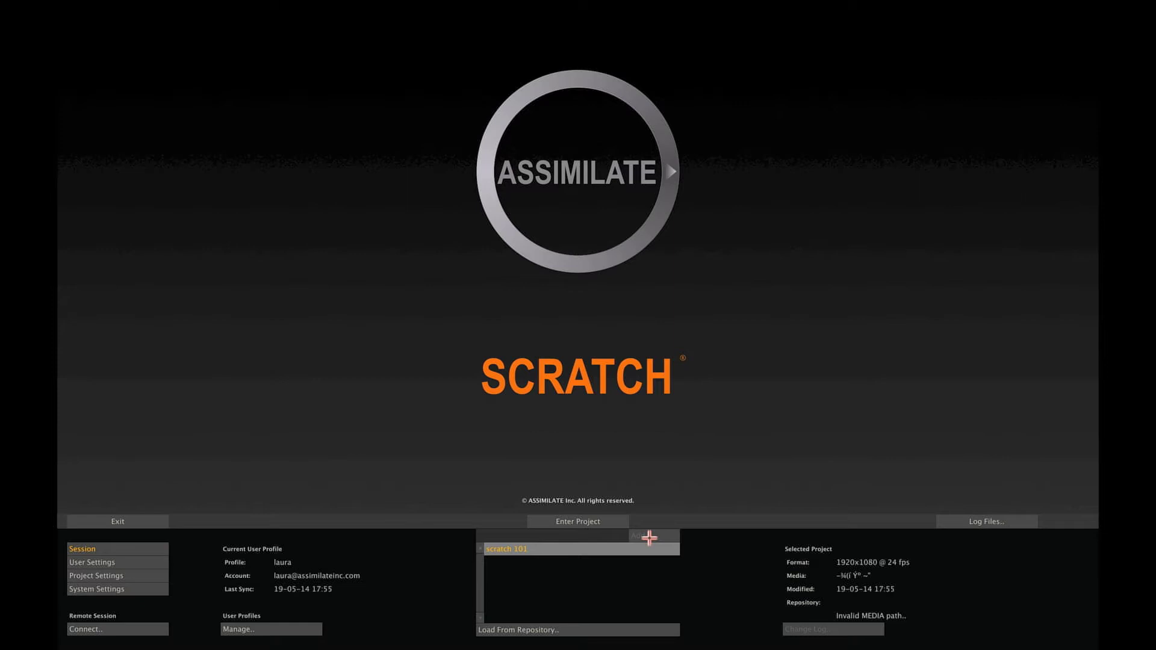
{"action": "left_click", "coordinate": [140, 575]}
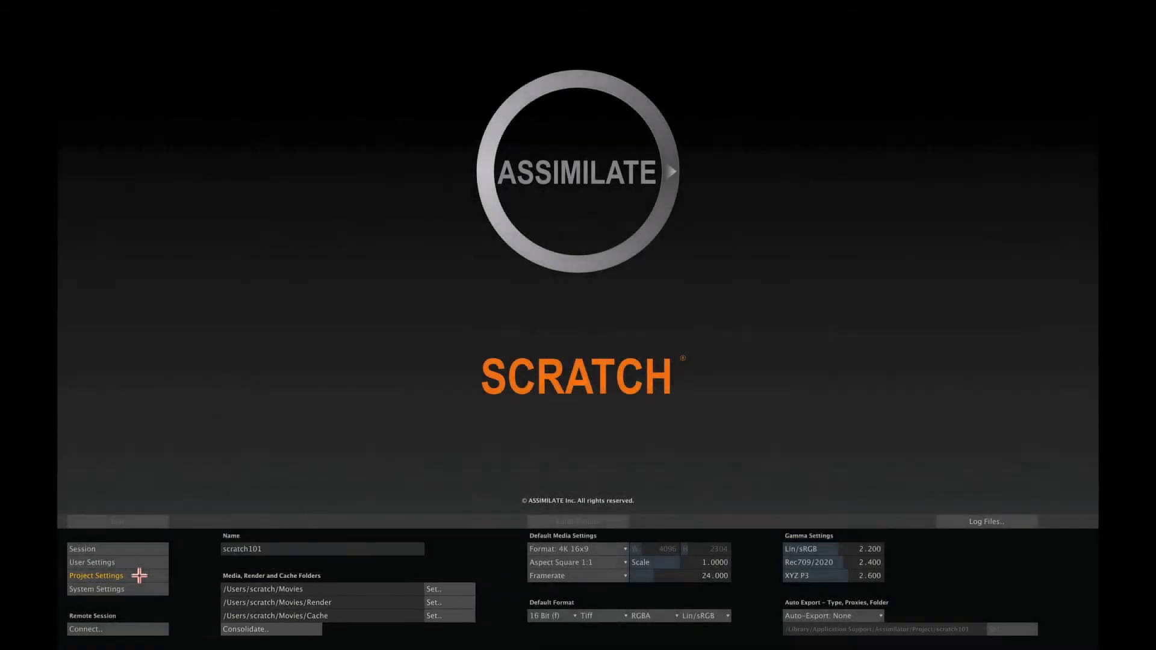
Set the media, render and cache location to /Volumes/My Passport for Mac 1.
{"action": "left_click", "coordinate": [454, 589]}
{"action": "left_click", "coordinate": [193, 151]}
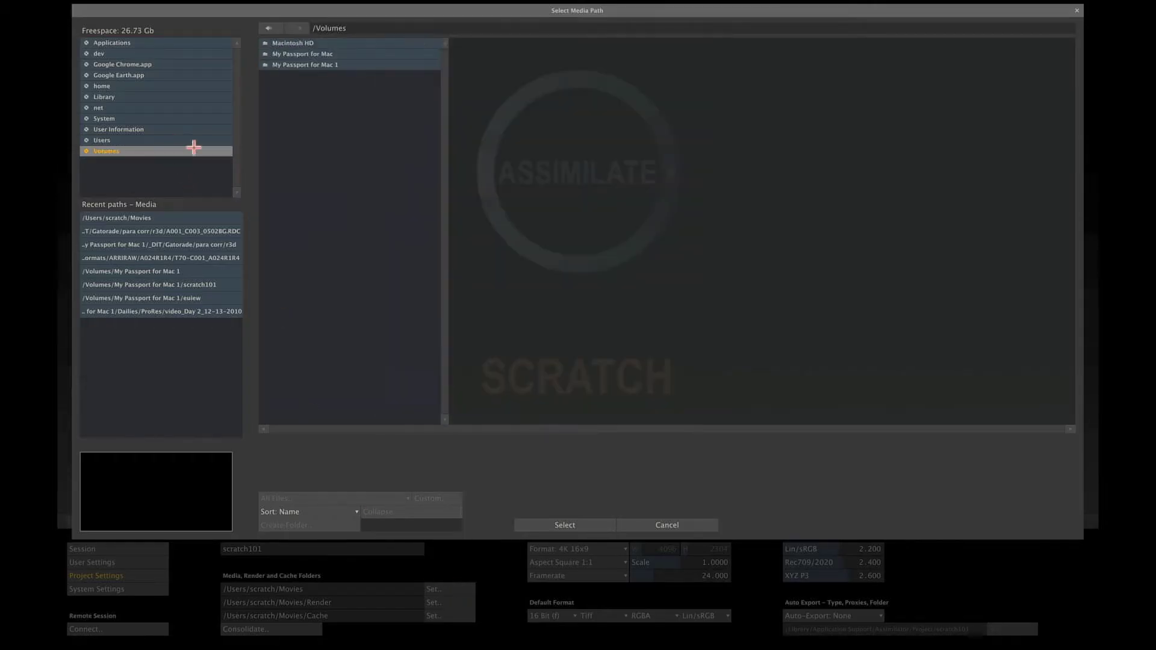
{"action": "left_click", "coordinate": [343, 64]}
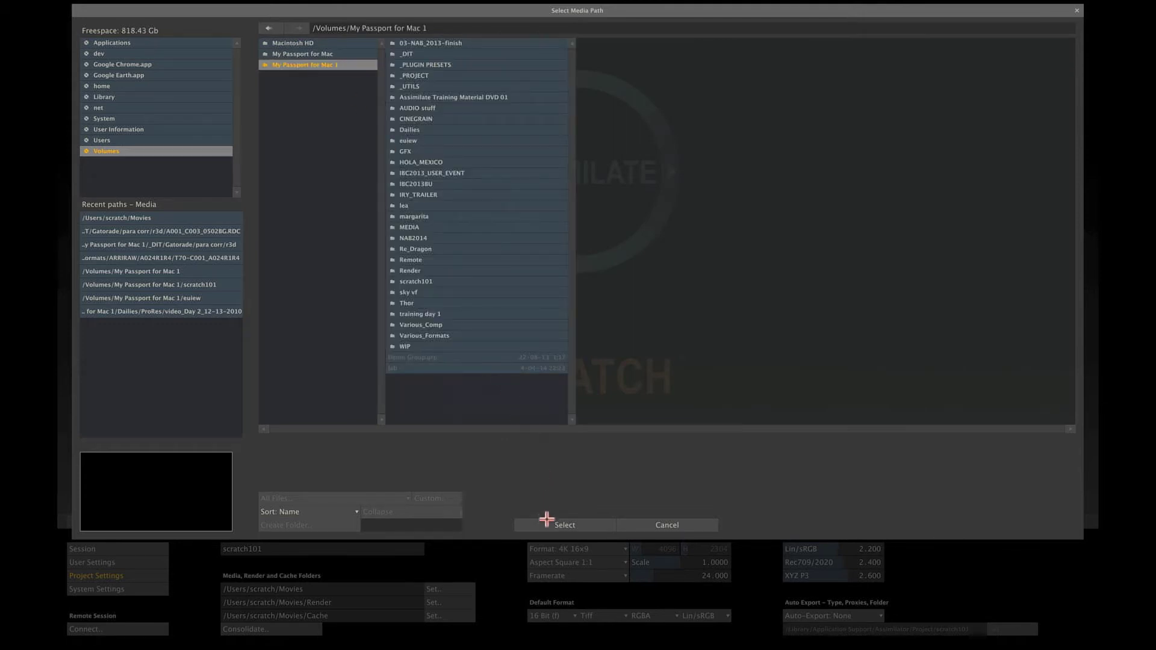
{"action": "left_click", "coordinate": [545, 524]}
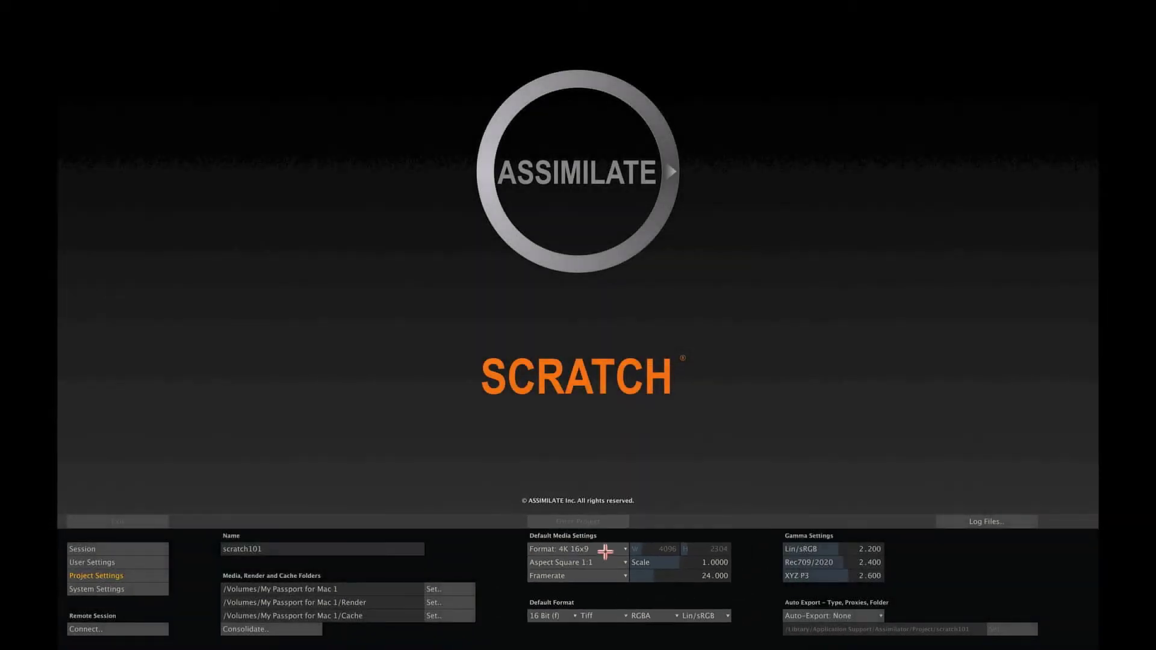
Keep 4K 16x9 resolution and Lin/sRGB colour space as defaults, then return to Session.
{"action": "left_click", "coordinate": [543, 542]}
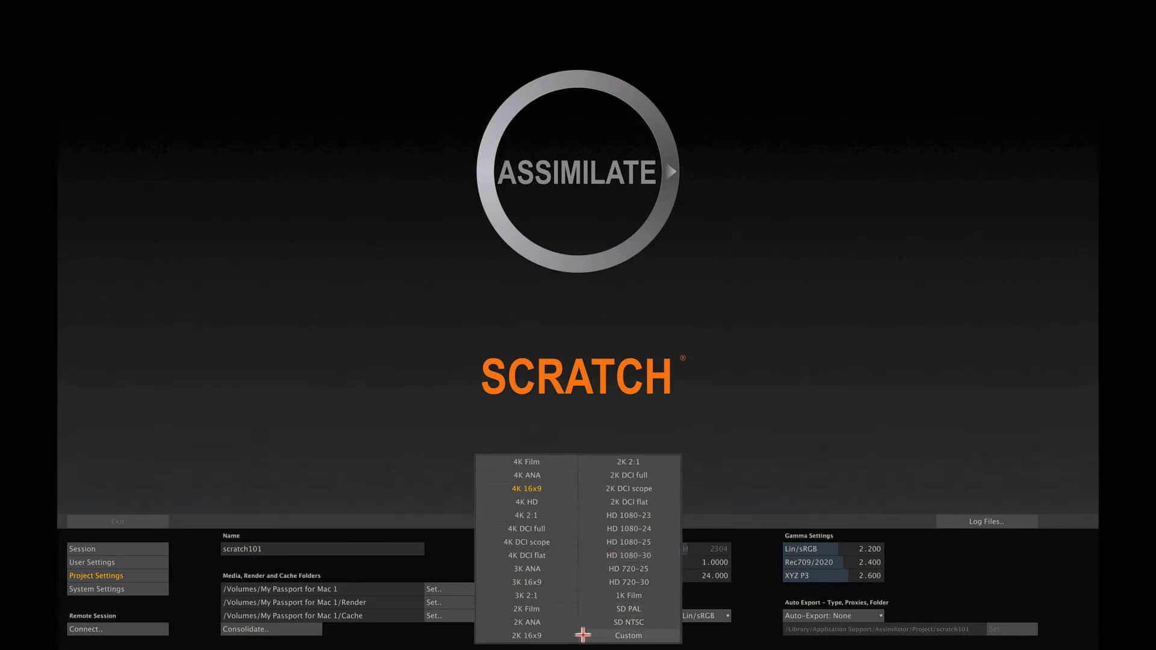
{"action": "left_click", "coordinate": [705, 614]}
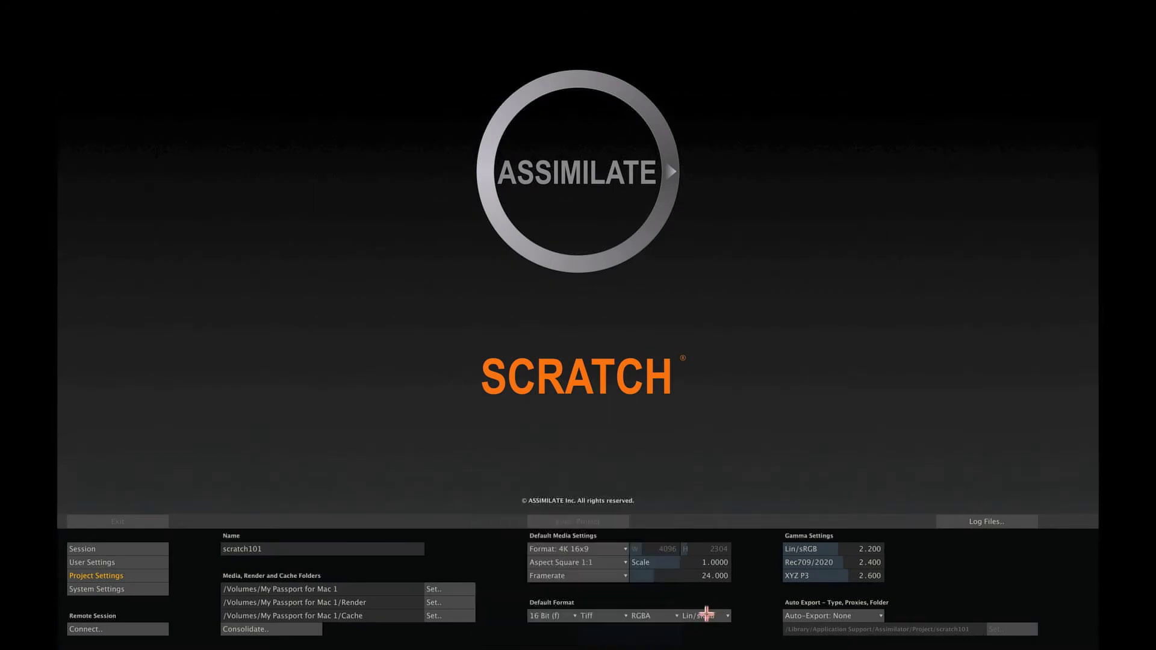
{"action": "left_click", "coordinate": [706, 614]}
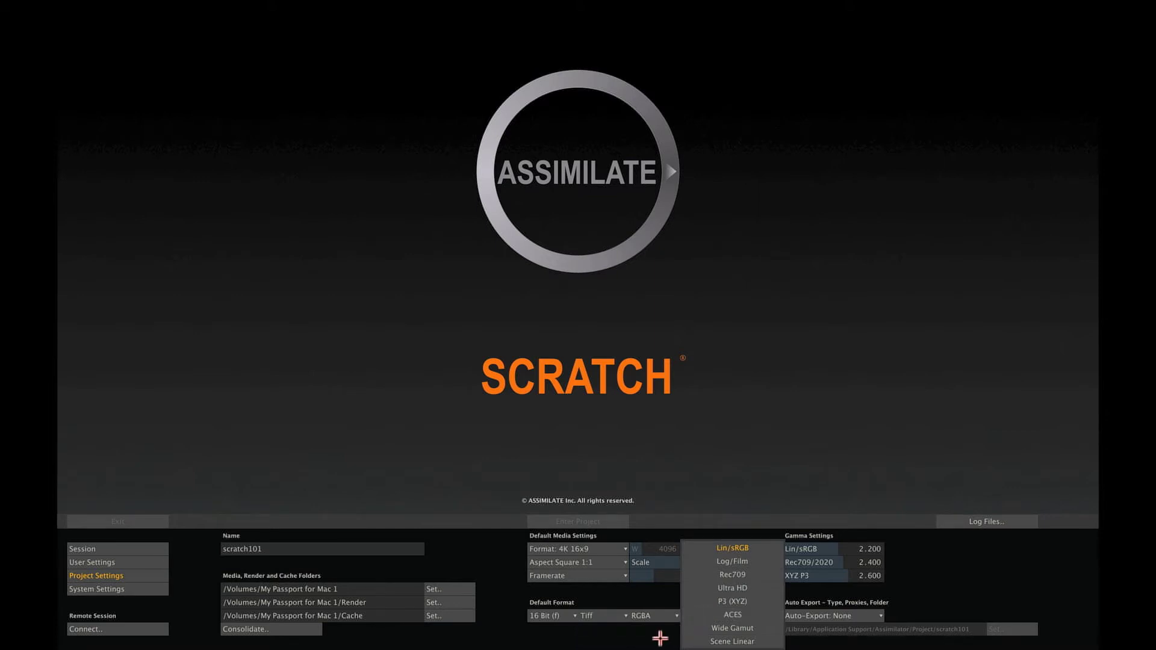
{"action": "left_click", "coordinate": [660, 638]}
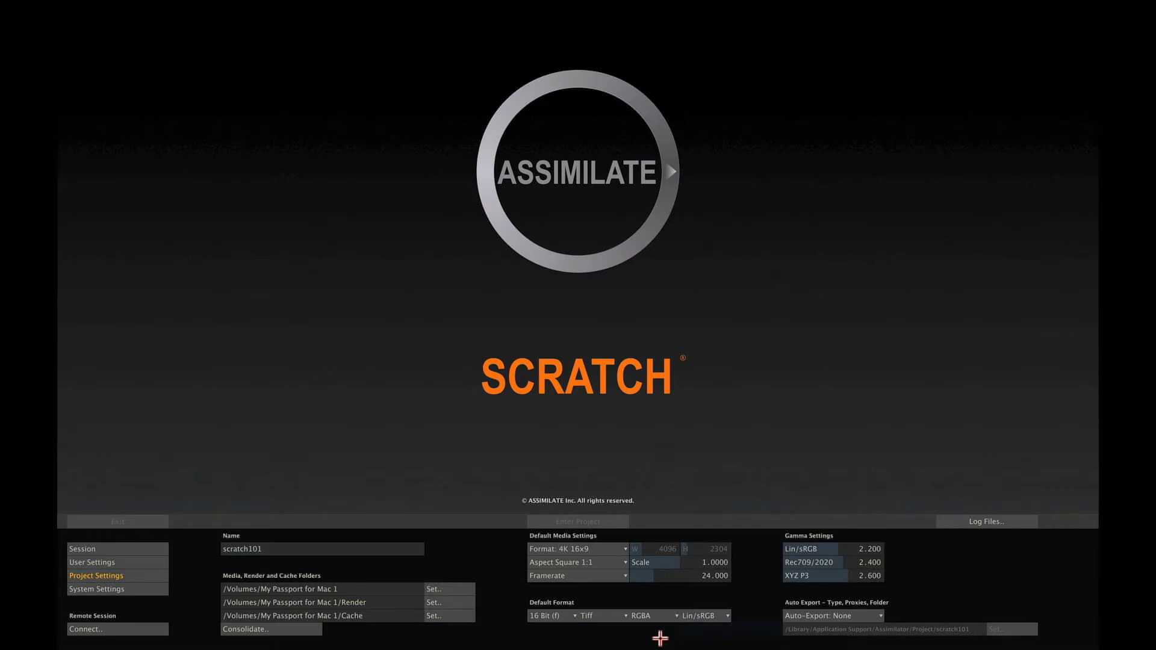
{"action": "left_click", "coordinate": [153, 547]}
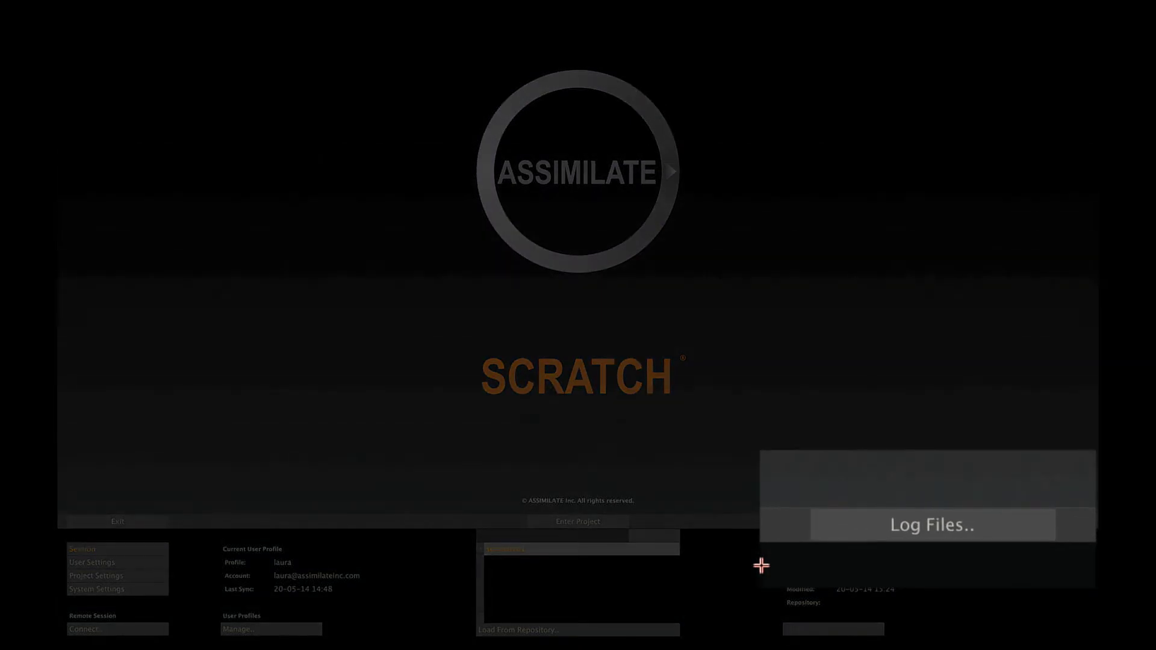
{"action": "left_click", "coordinate": [1019, 524]}
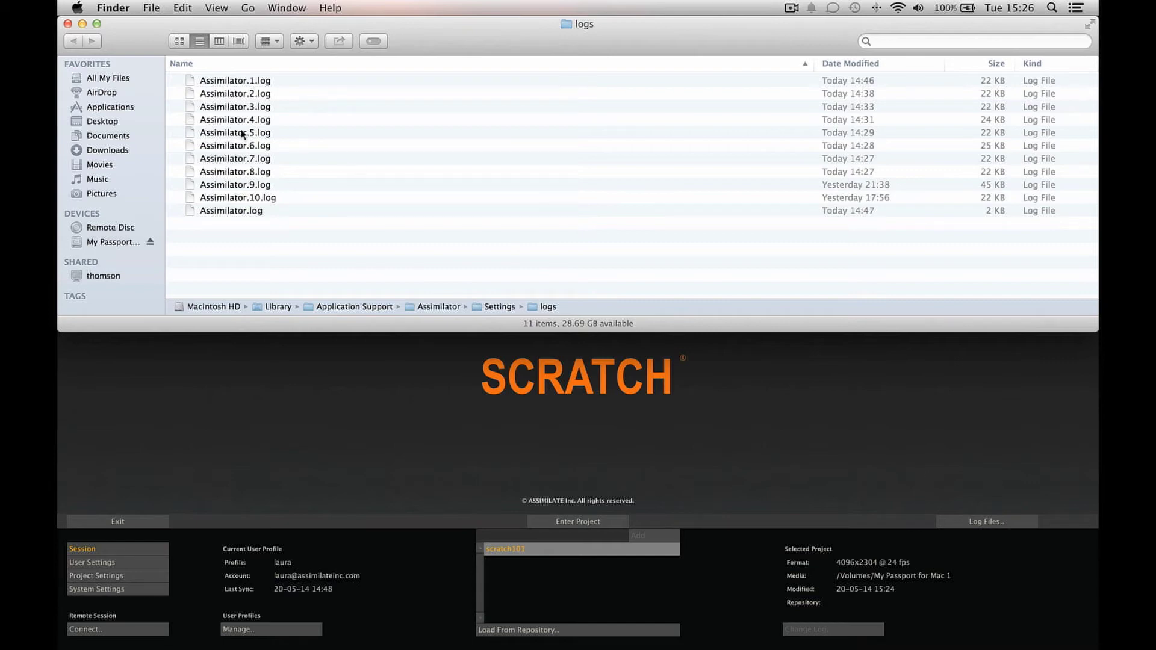
{"action": "left_click", "coordinate": [68, 24]}
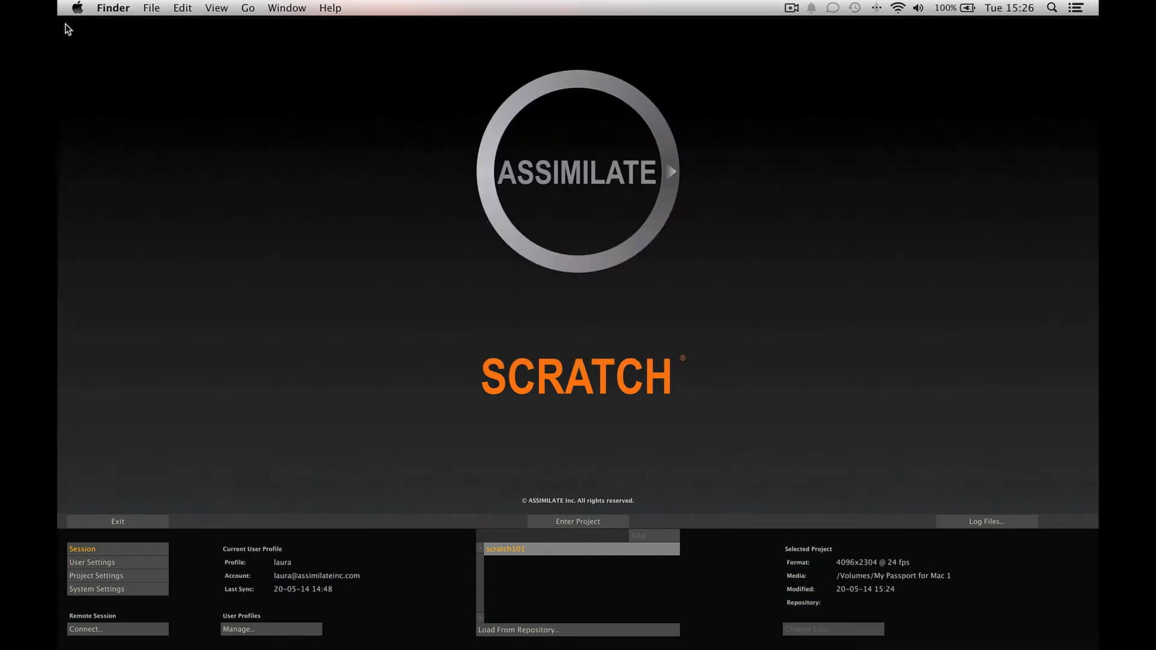
{"action": "left_click", "coordinate": [545, 598]}
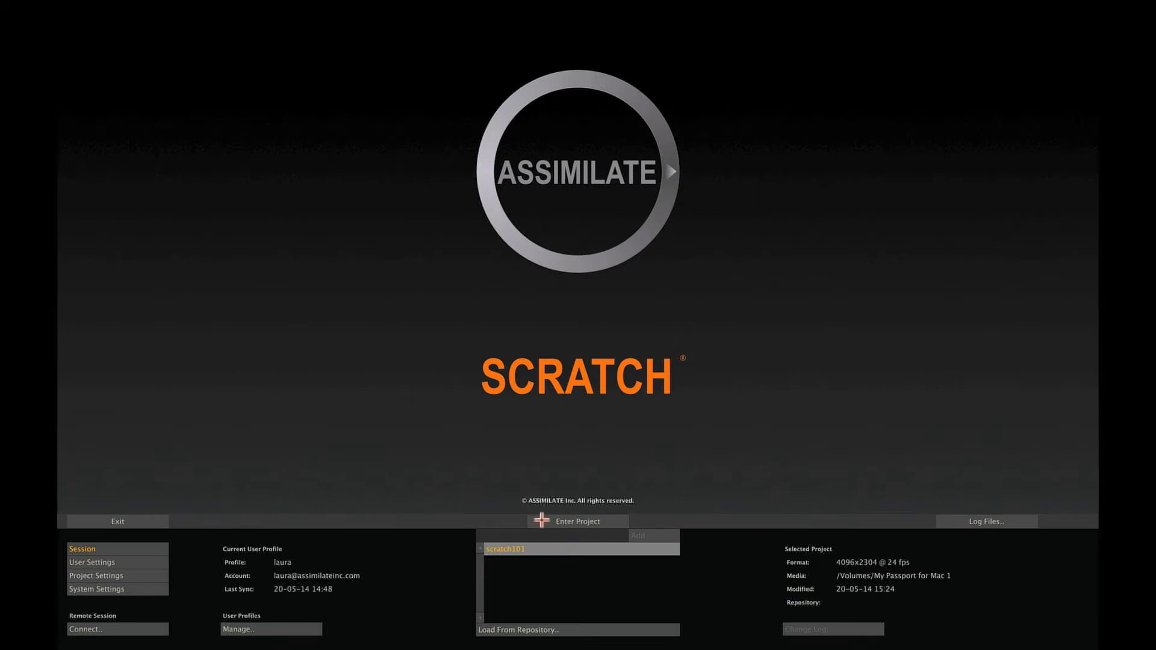
Enter the scratch101 project and scroll along its empty numbered timeline slots.
{"action": "left_click", "coordinate": [541, 521]}
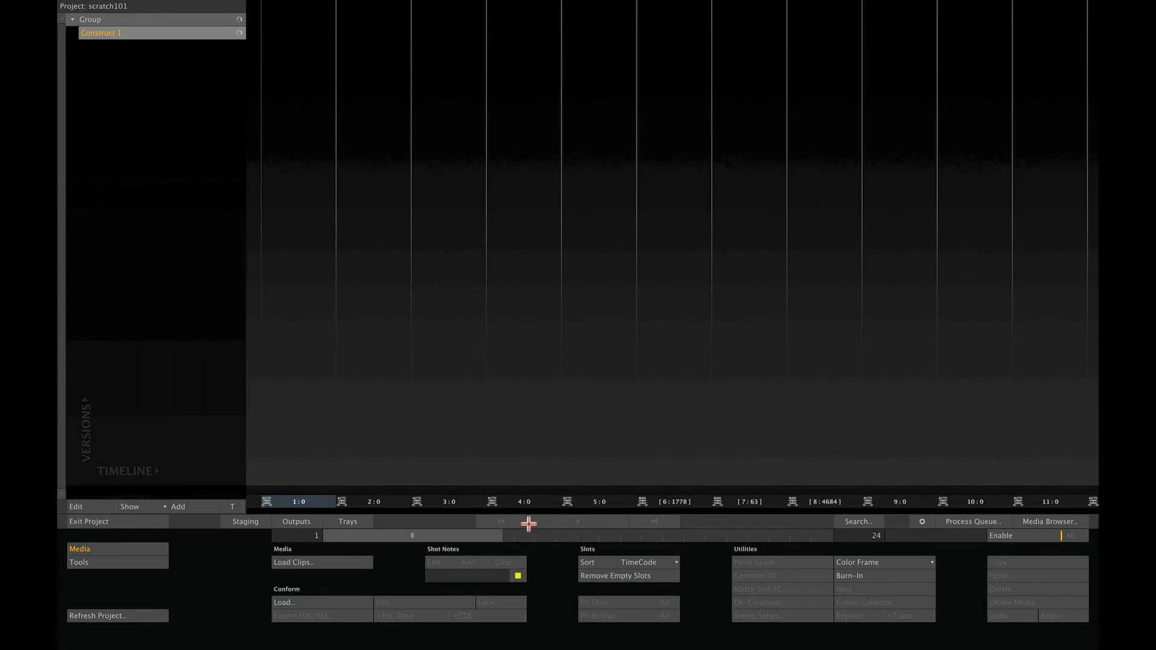
{"action": "left_click_drag", "start_coordinate": [430, 535], "coordinate": [405, 542]}
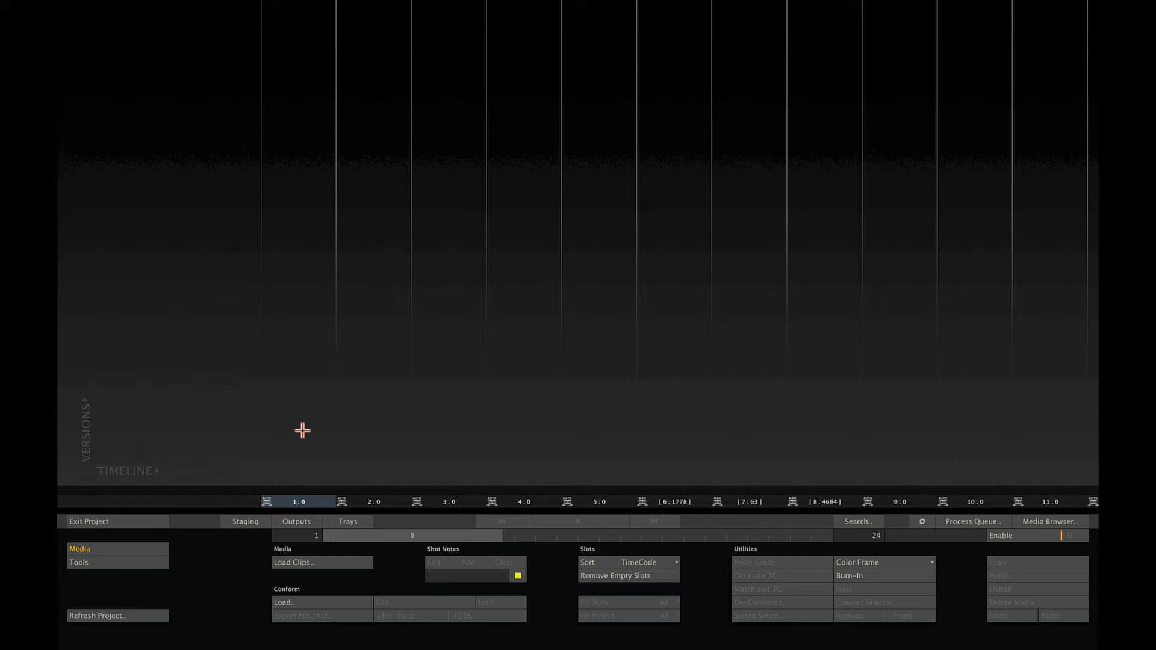
Load clip T70-C001_A024R1R4 from _DIT/various formats/ARRIRAW/A024R1R4.
{"action": "left_click", "coordinate": [360, 561]}
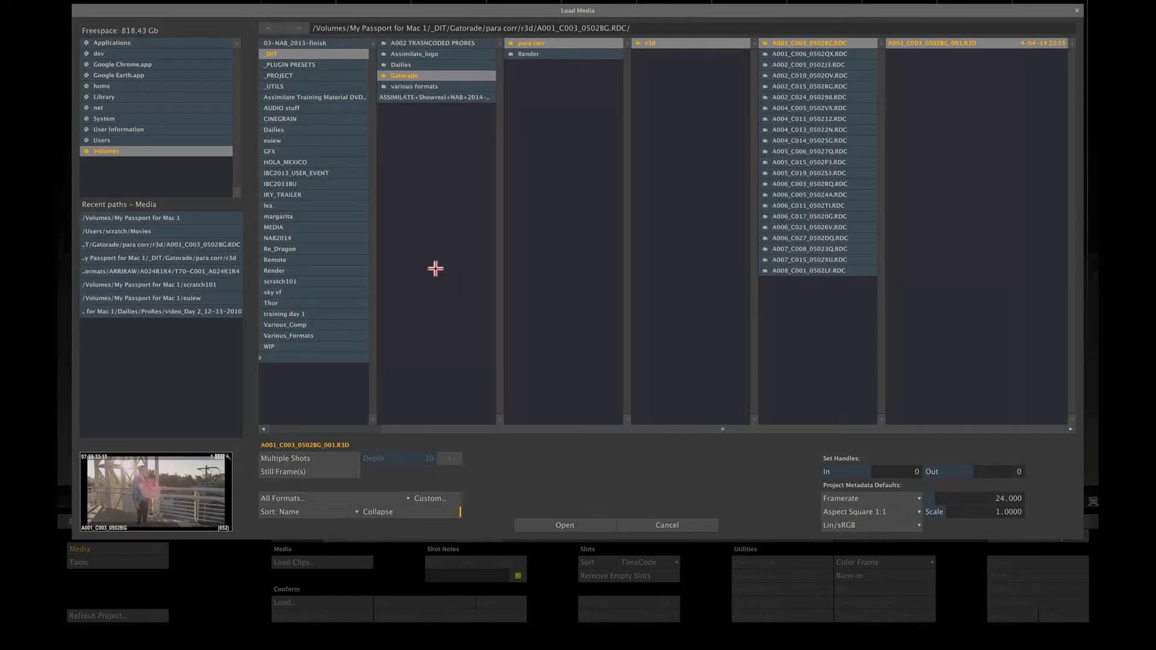
{"action": "left_click", "coordinate": [422, 64]}
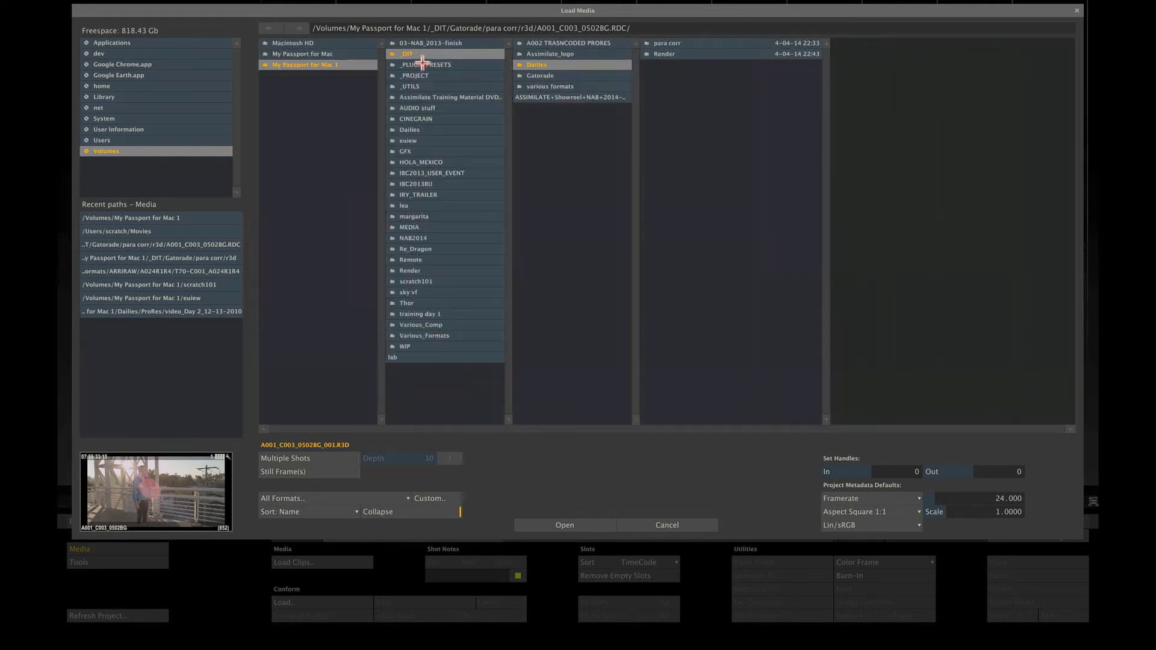
{"action": "left_click", "coordinate": [557, 88]}
{"action": "left_click", "coordinate": [683, 41]}
{"action": "left_click", "coordinate": [823, 43]}
{"action": "left_click", "coordinate": [906, 43]}
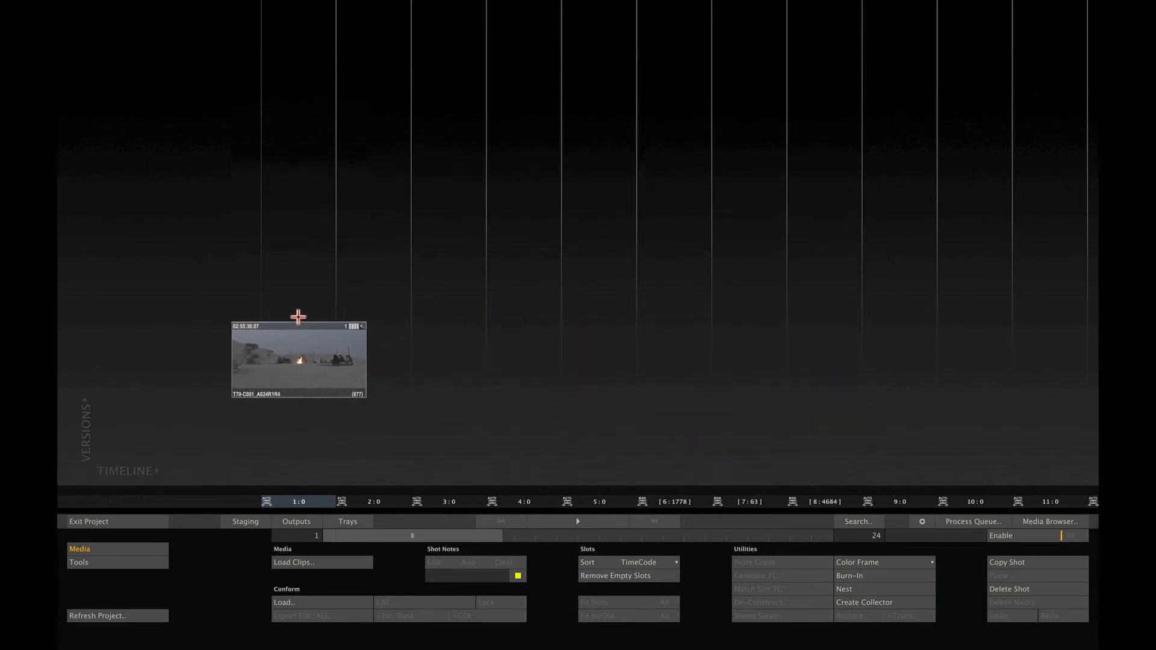
Drop T70-C001_A024R1R4 into slot 1 and review its metadata: 877 frames, 2880x1620, 25 fps.
{"action": "left_click", "coordinate": [299, 317]}
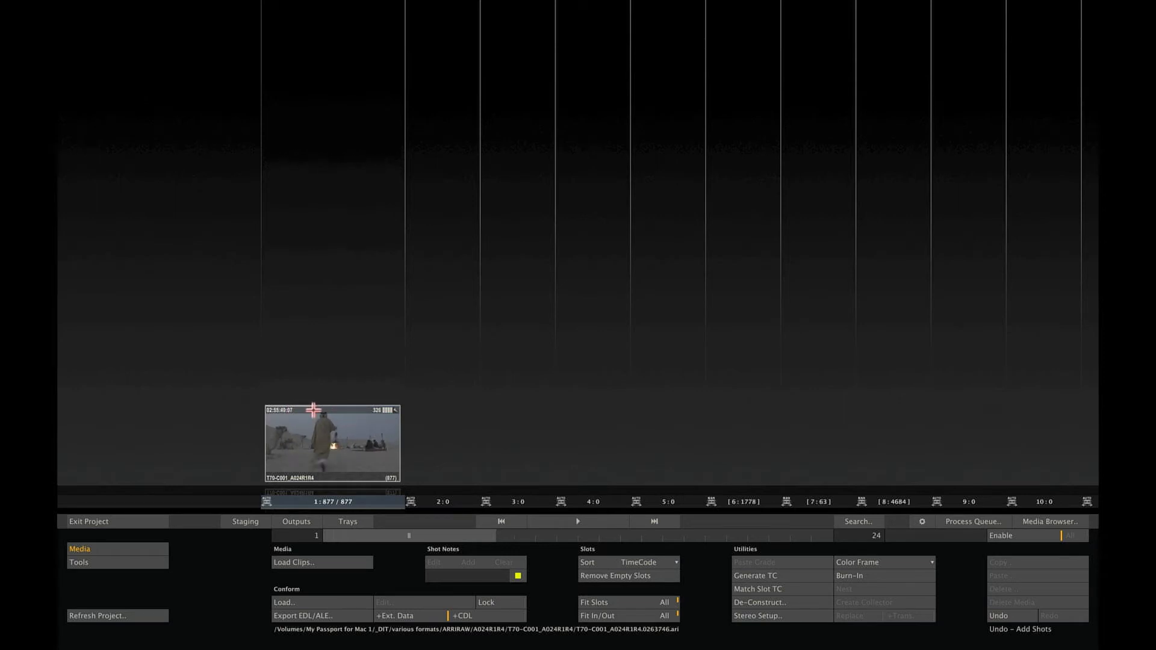
{"action": "left_click", "coordinate": [350, 444]}
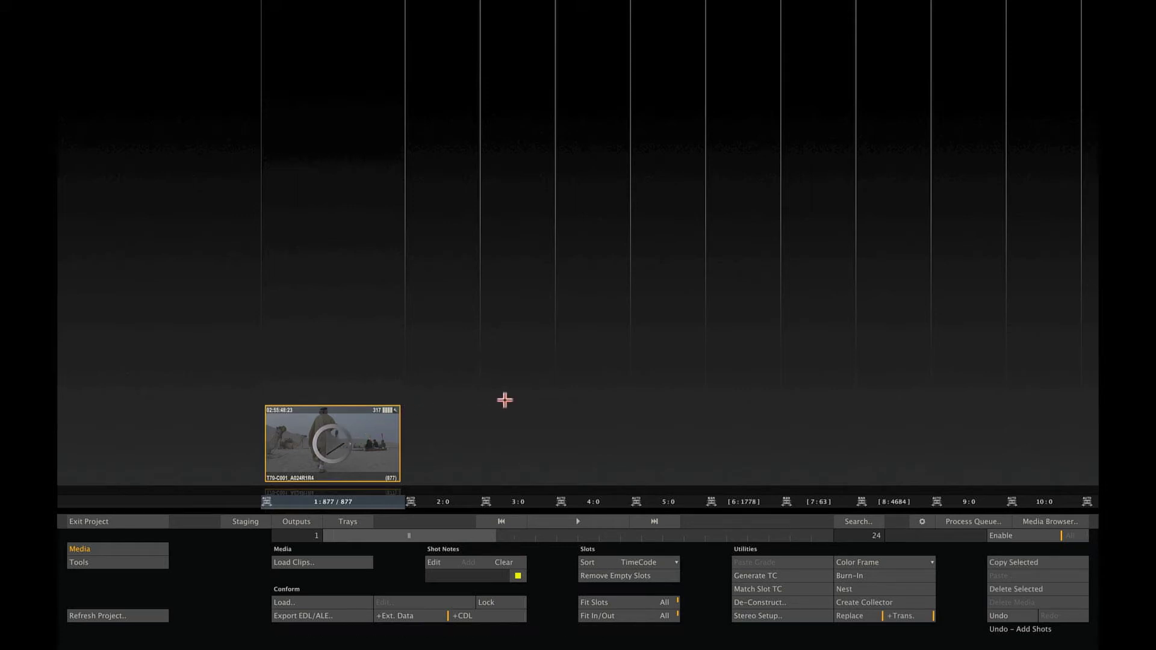
{"action": "mouse_move", "coordinate": [1097, 390]}
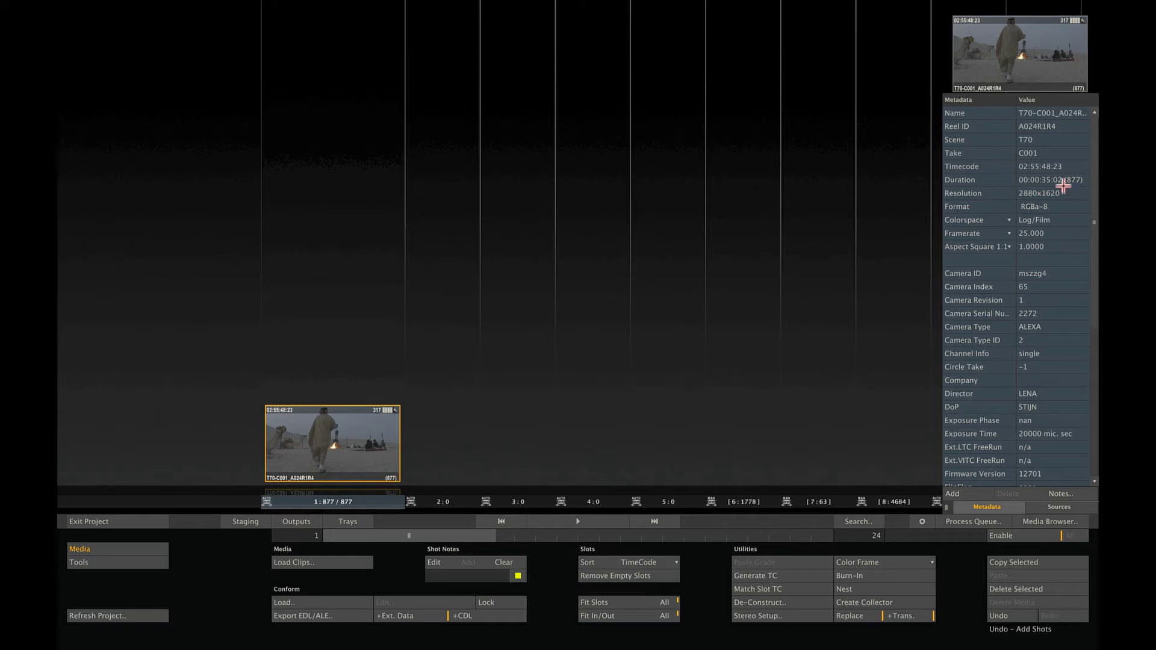
{"action": "left_click_drag", "start_coordinate": [1091, 176], "coordinate": [1078, 160]}
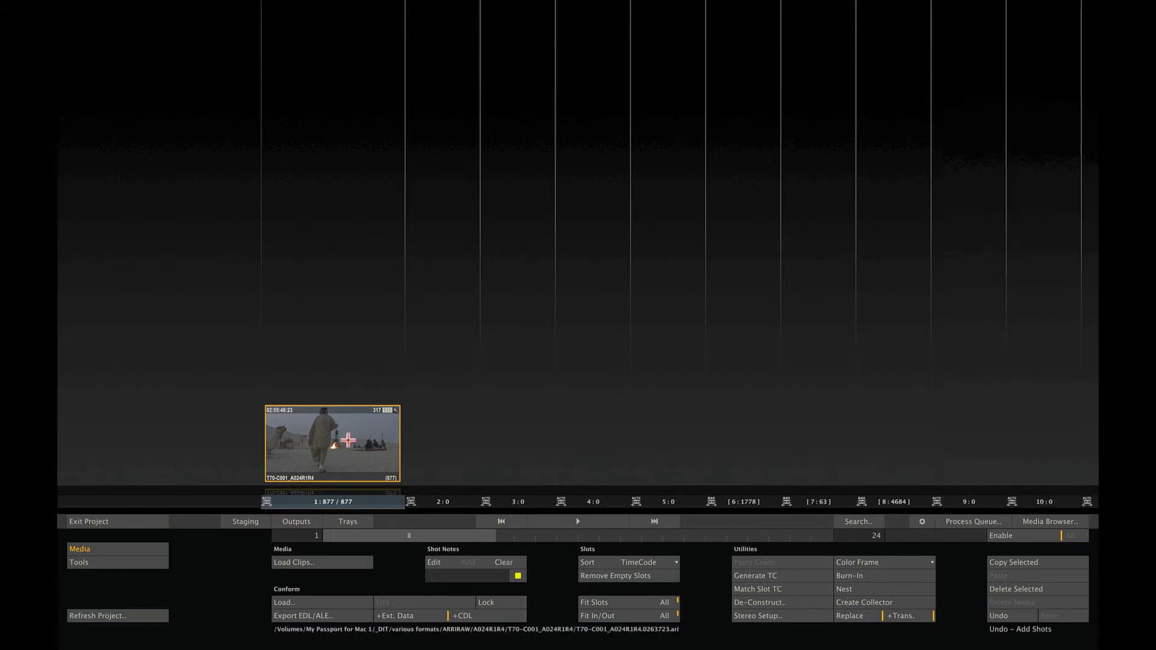
Scrub the desert campfire clip to frame 383, pan and zoom it, then fit it to the viewer.
{"action": "left_click", "coordinate": [348, 444]}
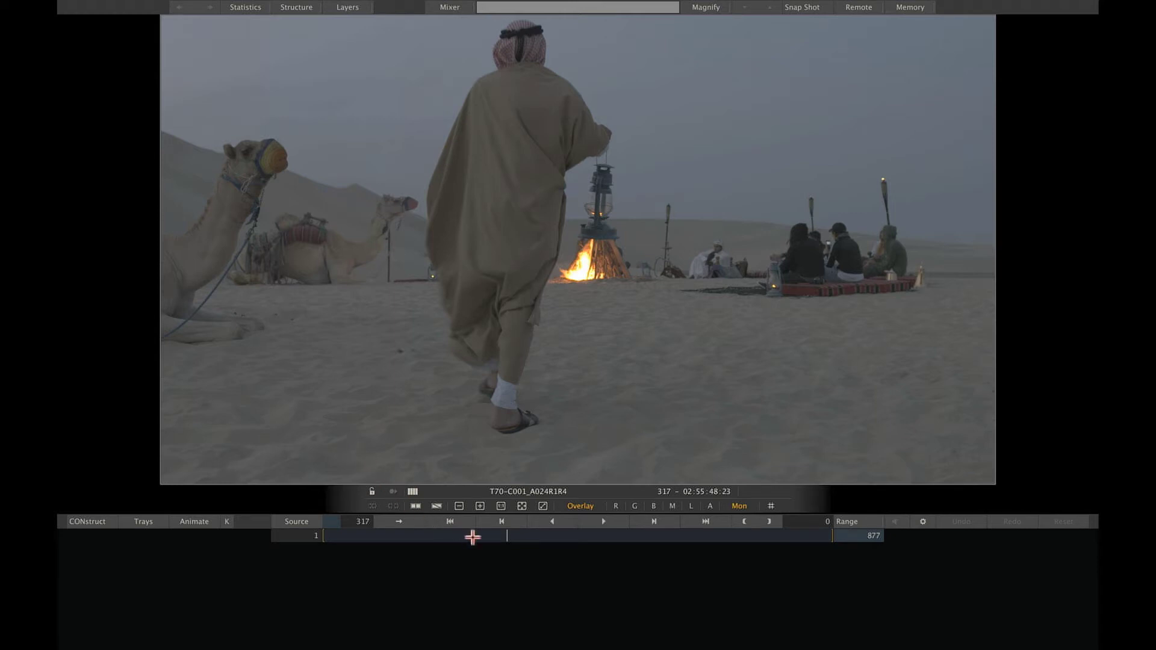
{"action": "left_click_drag", "start_coordinate": [504, 534], "coordinate": [544, 540]}
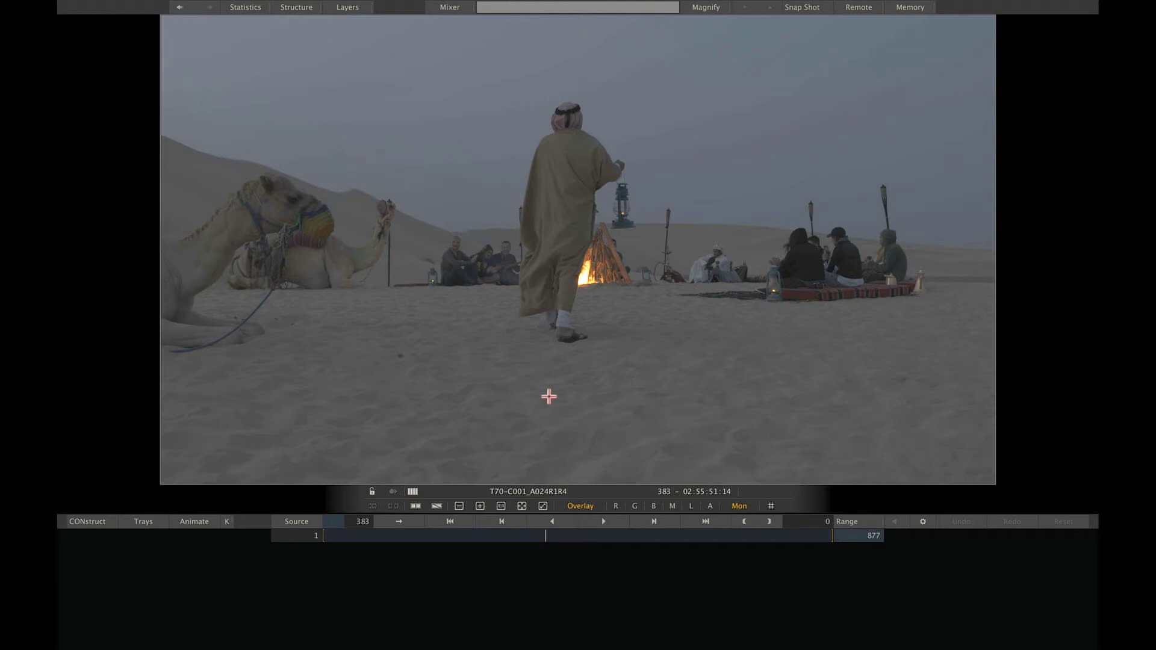
{"action": "left_click_drag", "start_coordinate": [548, 396], "coordinate": [575, 405]}
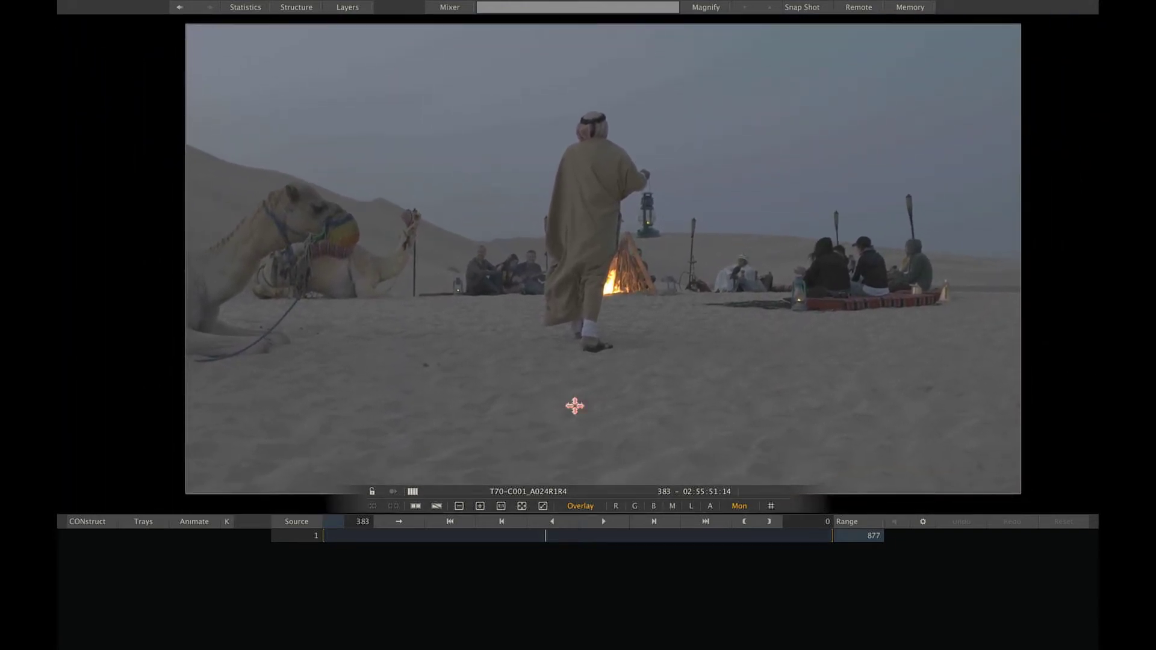
{"action": "left_click_drag", "start_coordinate": [608, 367], "coordinate": [379, 480]}
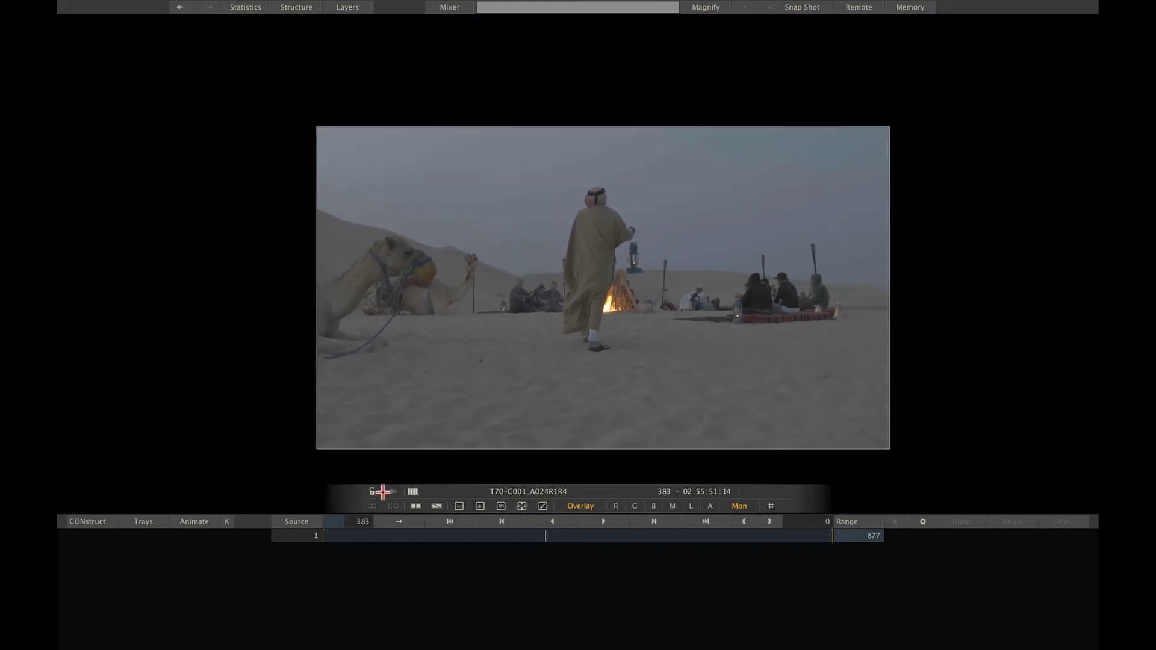
{"action": "left_click", "coordinate": [523, 506]}
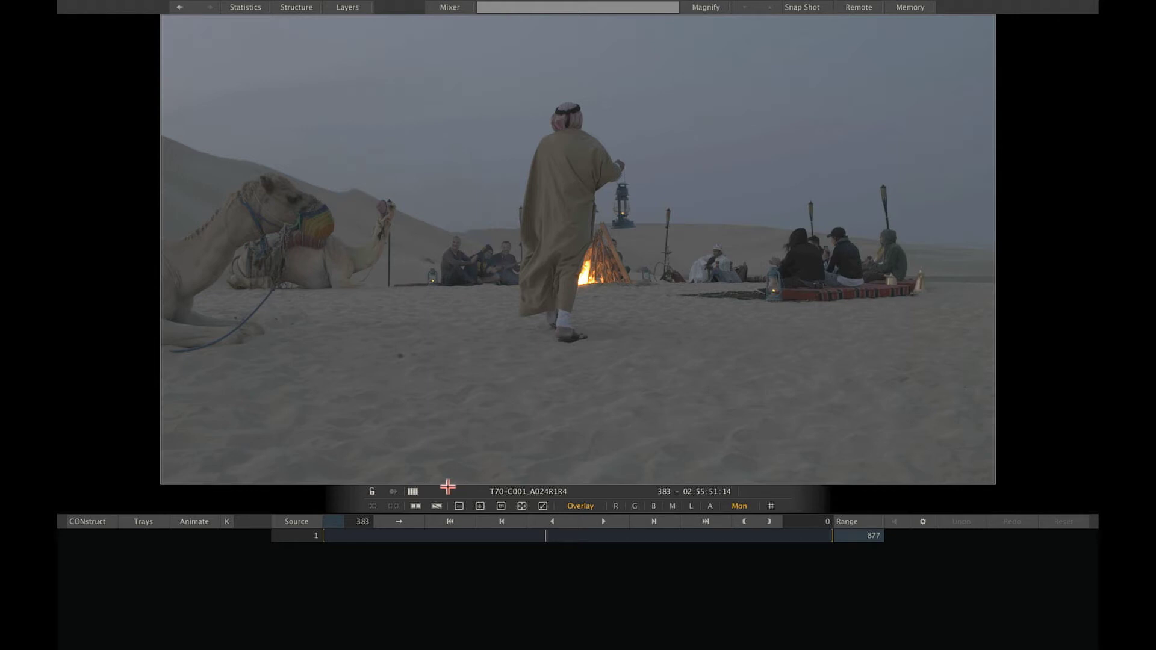
Return to the Construct screen and make the empty slot 2 after the desert clip current.
{"action": "left_click", "coordinate": [106, 527]}
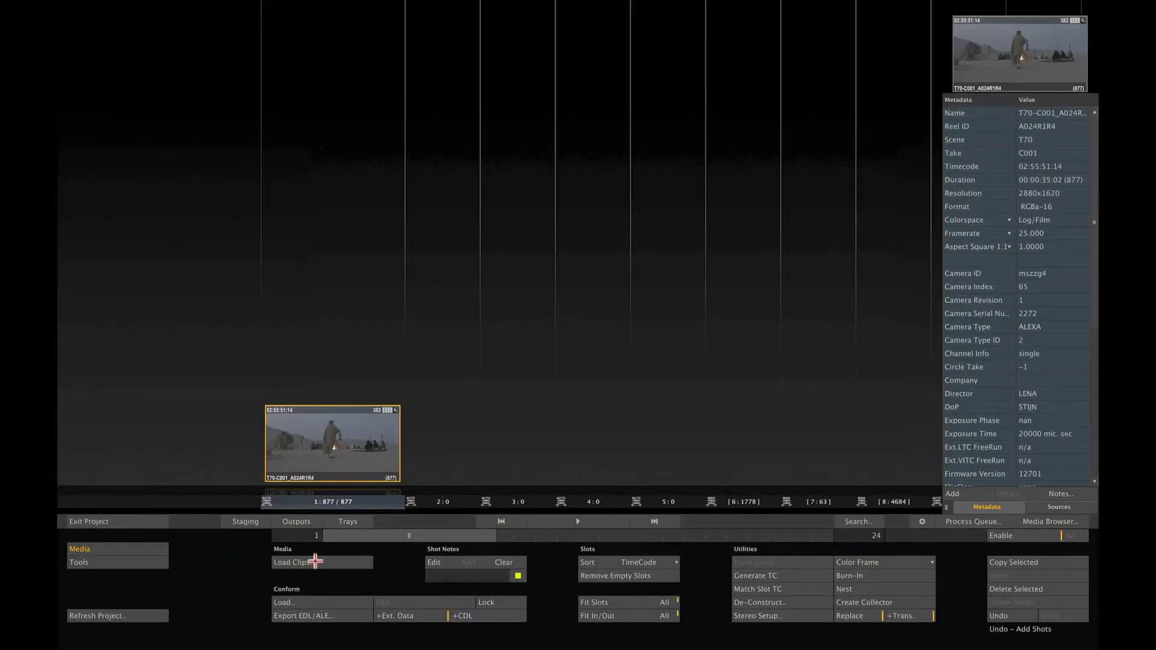
{"action": "left_click", "coordinate": [443, 502]}
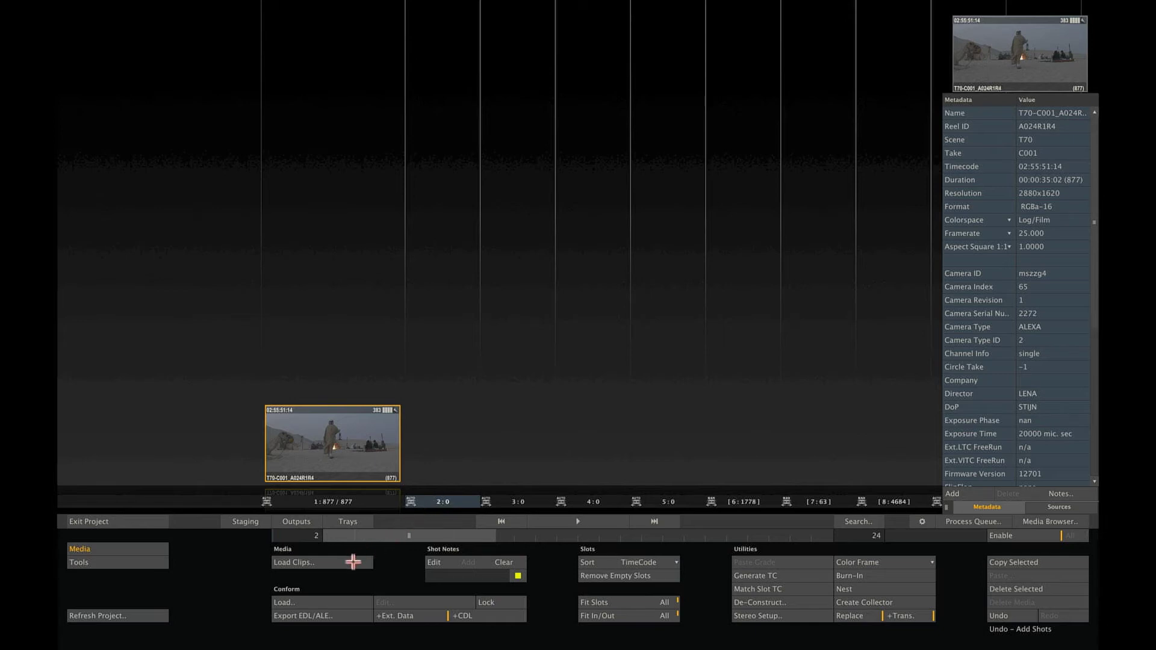
Load the REDCODE .r3d clips from Gatorade/para corr/r3d as multiple shots into slots 2–6.
{"action": "left_click", "coordinate": [353, 562]}
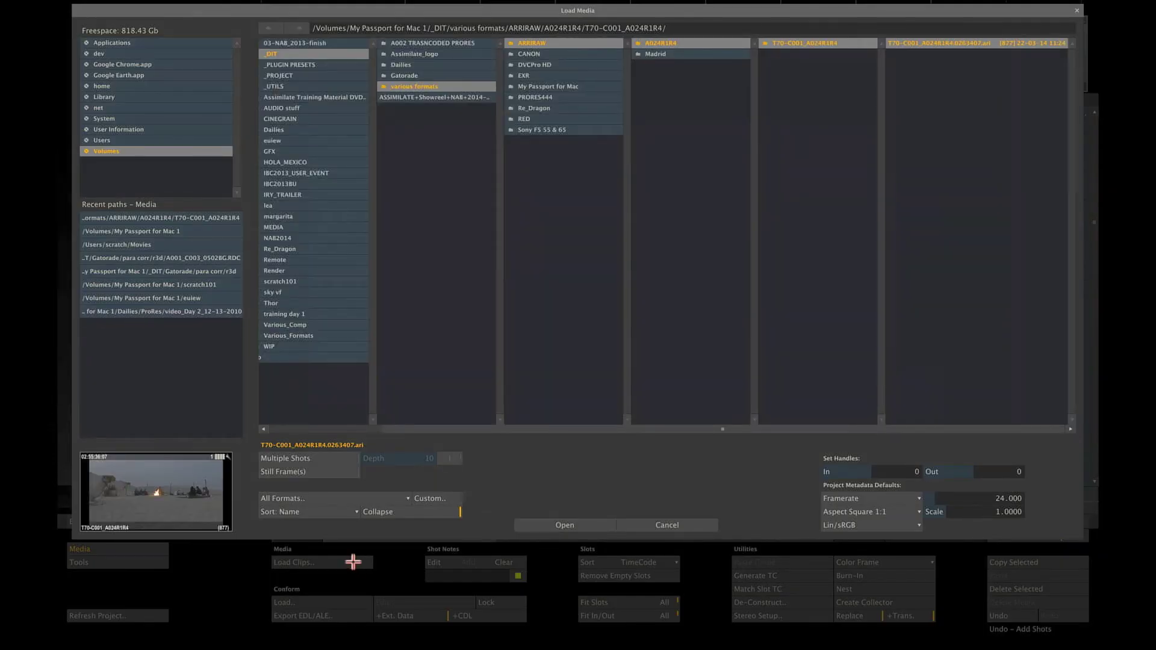
{"action": "left_click", "coordinate": [334, 459]}
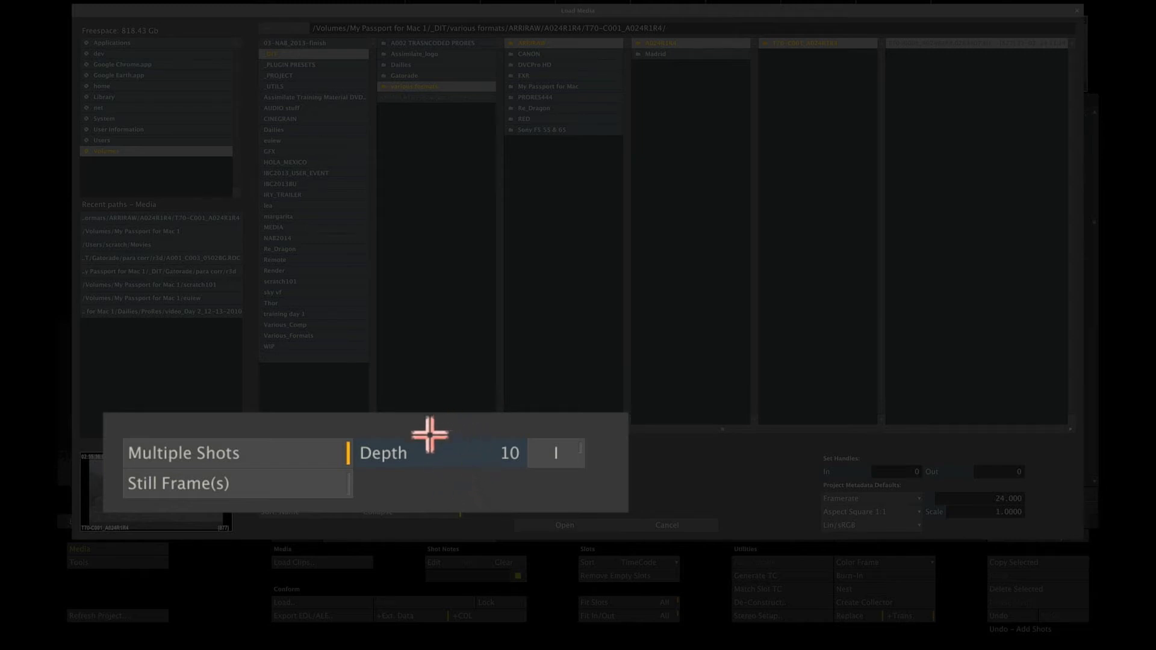
{"action": "left_click_drag", "start_coordinate": [447, 467], "coordinate": [443, 465]}
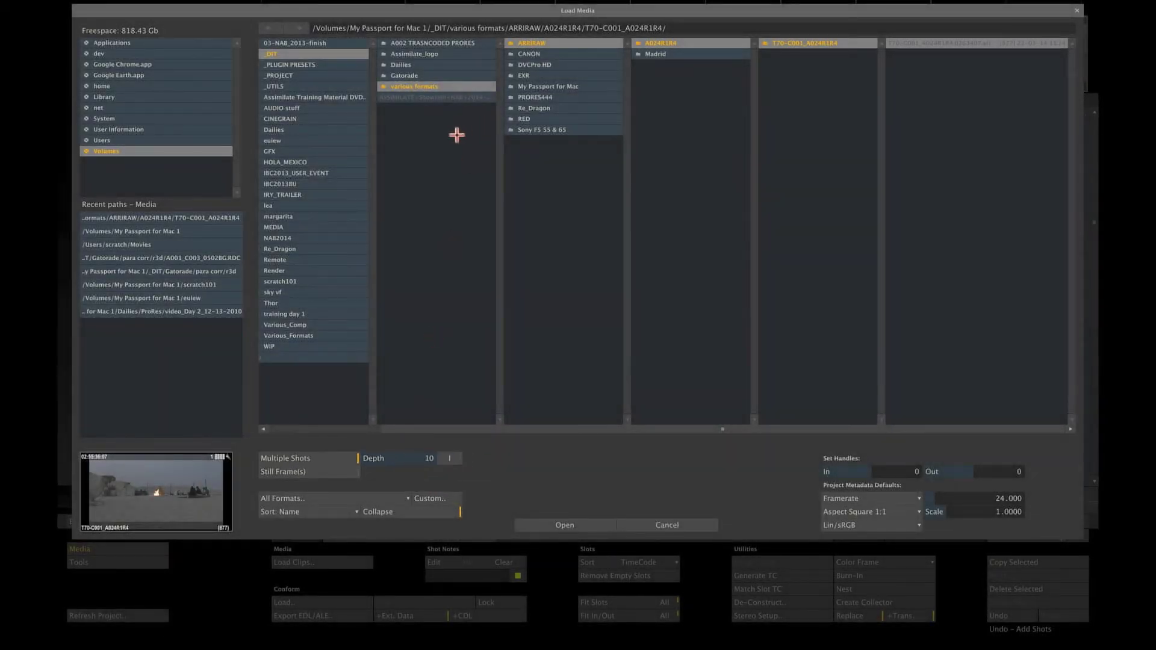
{"action": "left_click", "coordinate": [426, 74]}
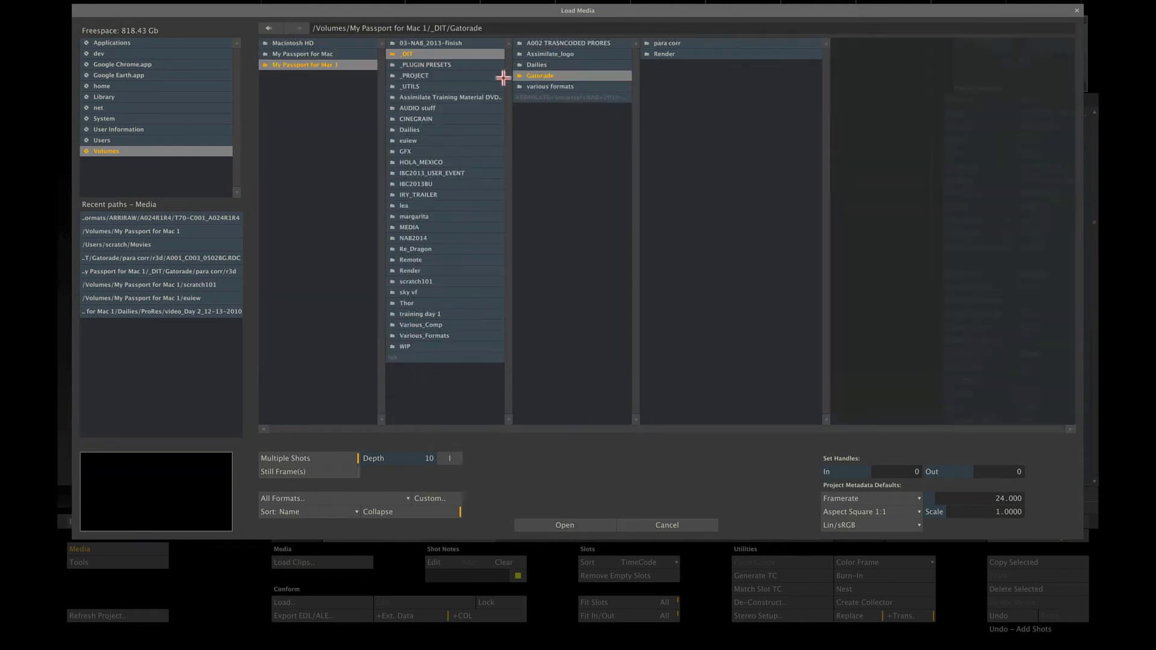
{"action": "left_click", "coordinate": [666, 43]}
{"action": "left_click", "coordinate": [807, 43]}
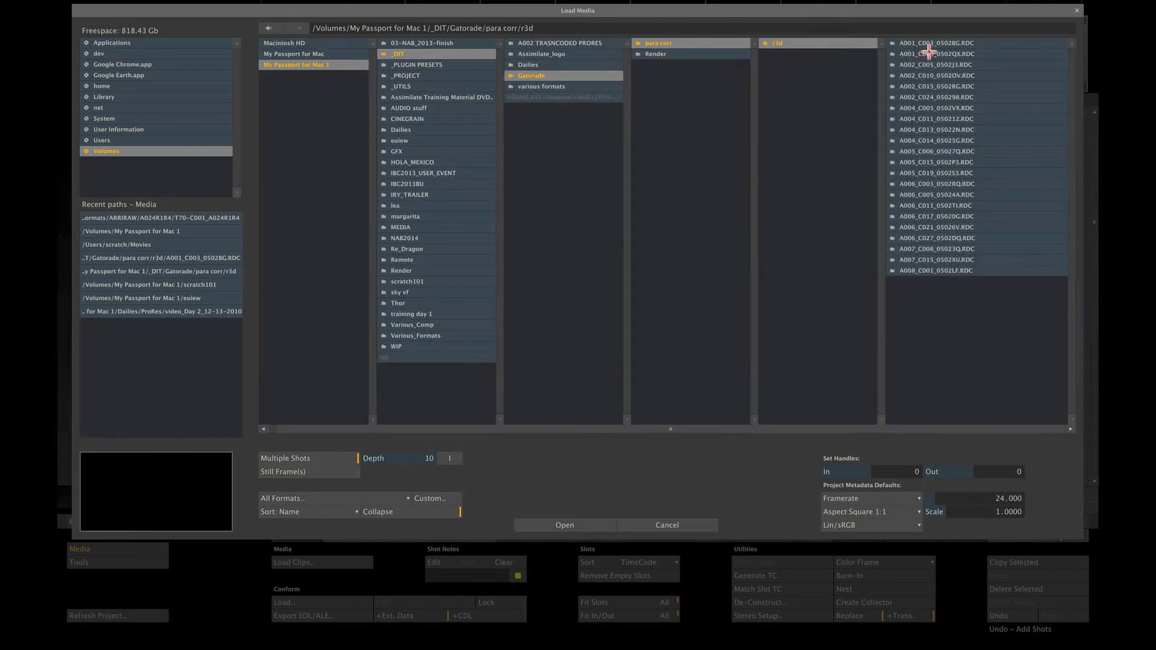
{"action": "left_click", "coordinate": [363, 496]}
{"action": "left_click", "coordinate": [284, 564]}
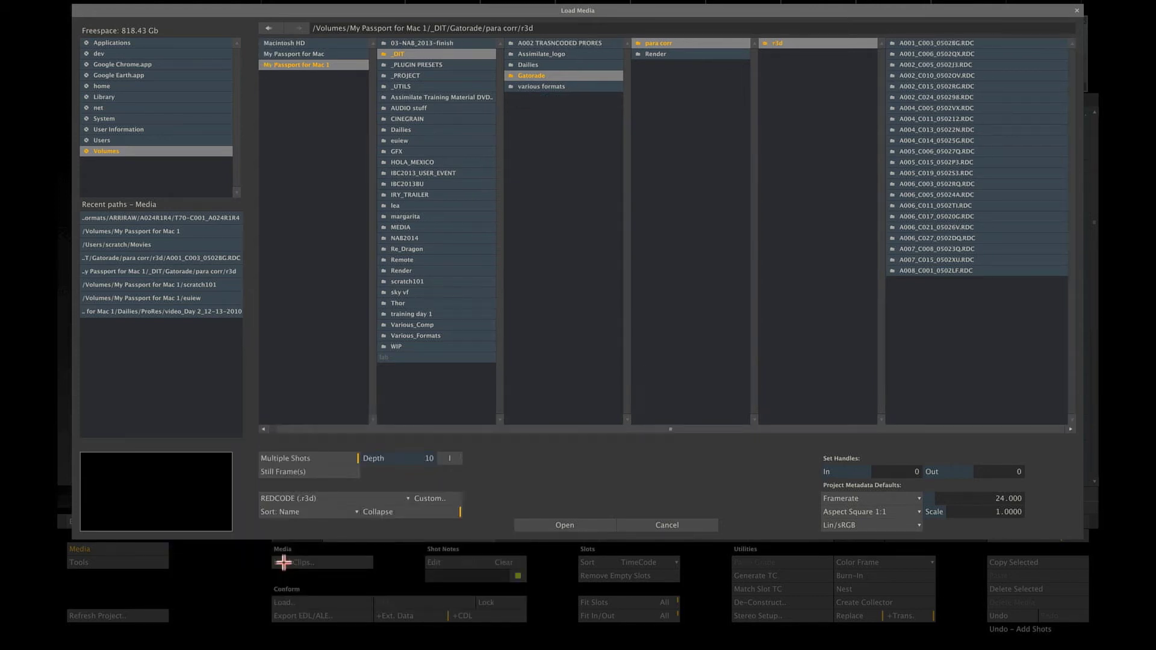
{"action": "left_click", "coordinate": [387, 499]}
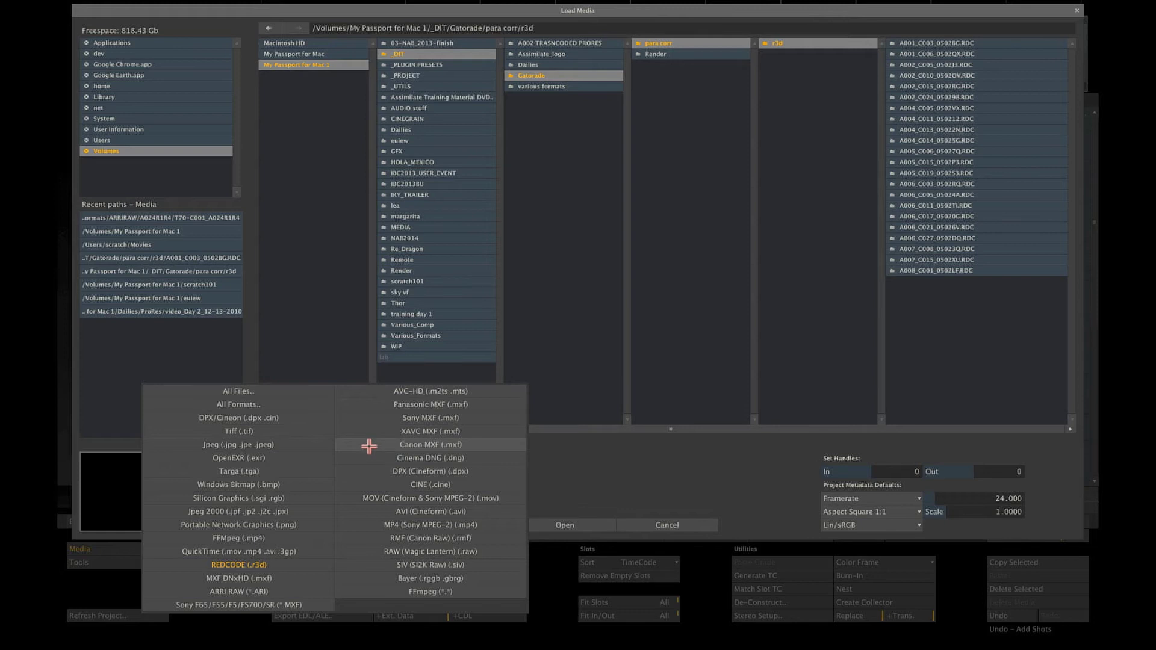
{"action": "left_click", "coordinate": [565, 522]}
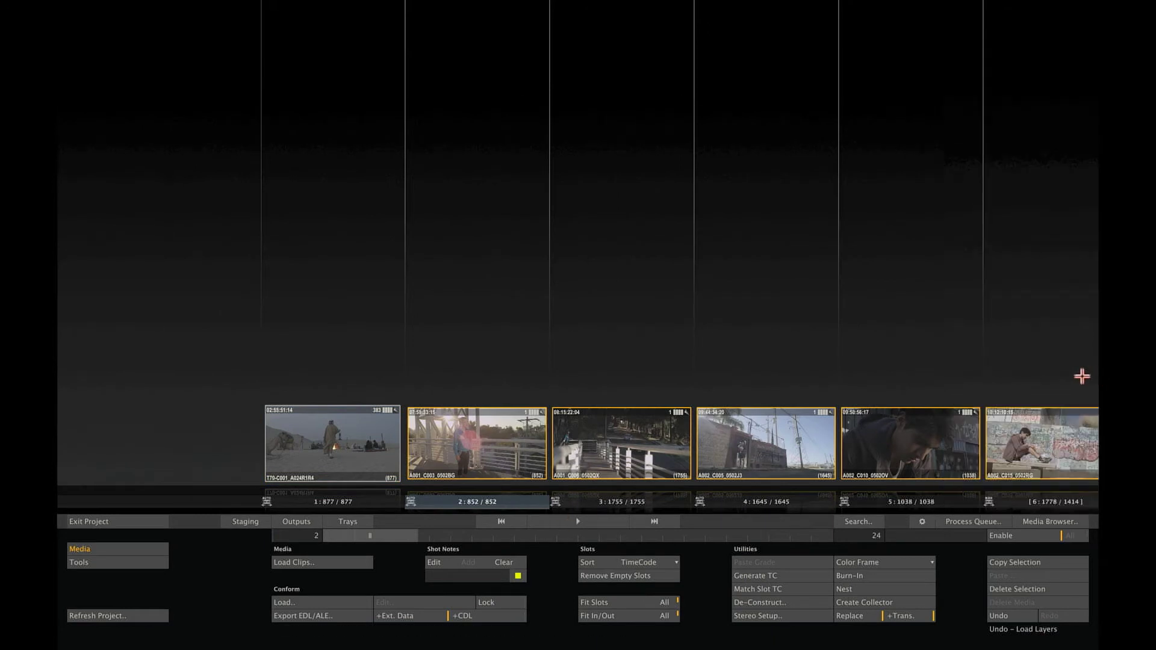
Scroll along the clip strip and deselect the newly loaded r3d clips.
{"action": "left_click_drag", "start_coordinate": [405, 534], "coordinate": [564, 536]}
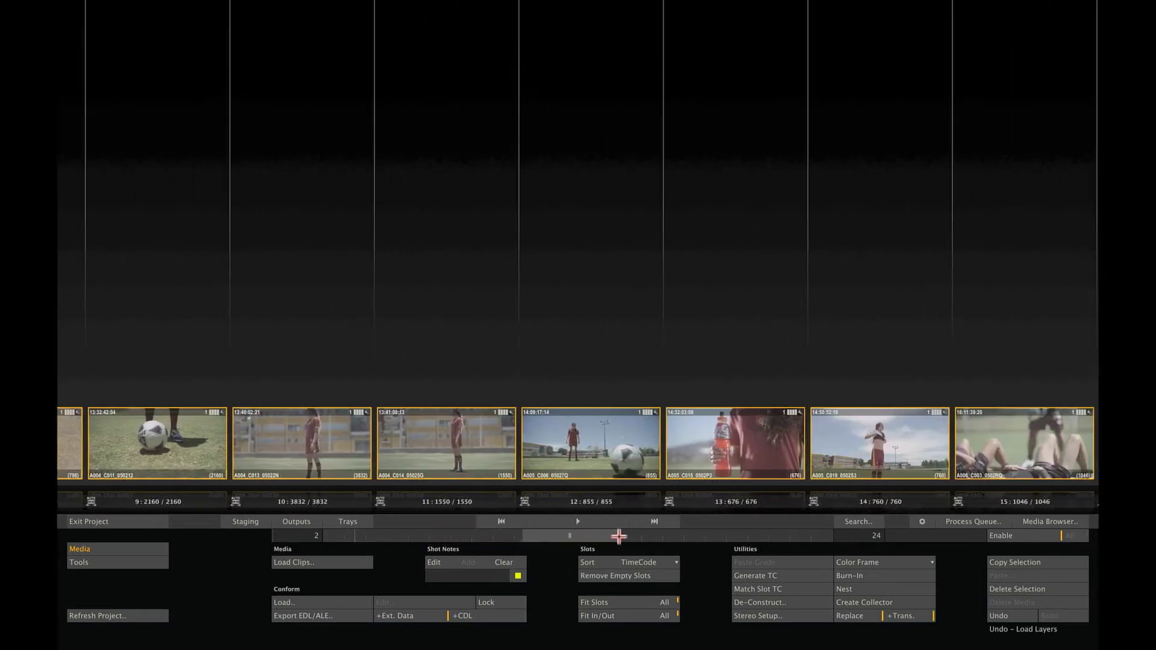
{"action": "left_click_drag", "start_coordinate": [624, 536], "coordinate": [434, 536]}
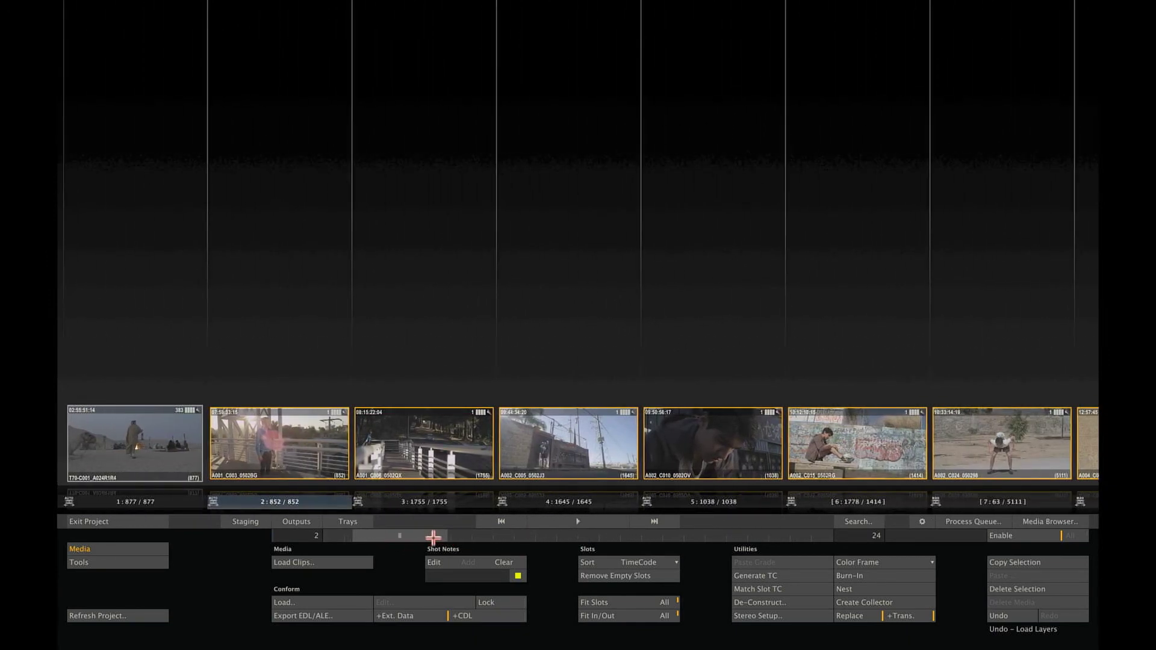
{"action": "left_click", "coordinate": [450, 349]}
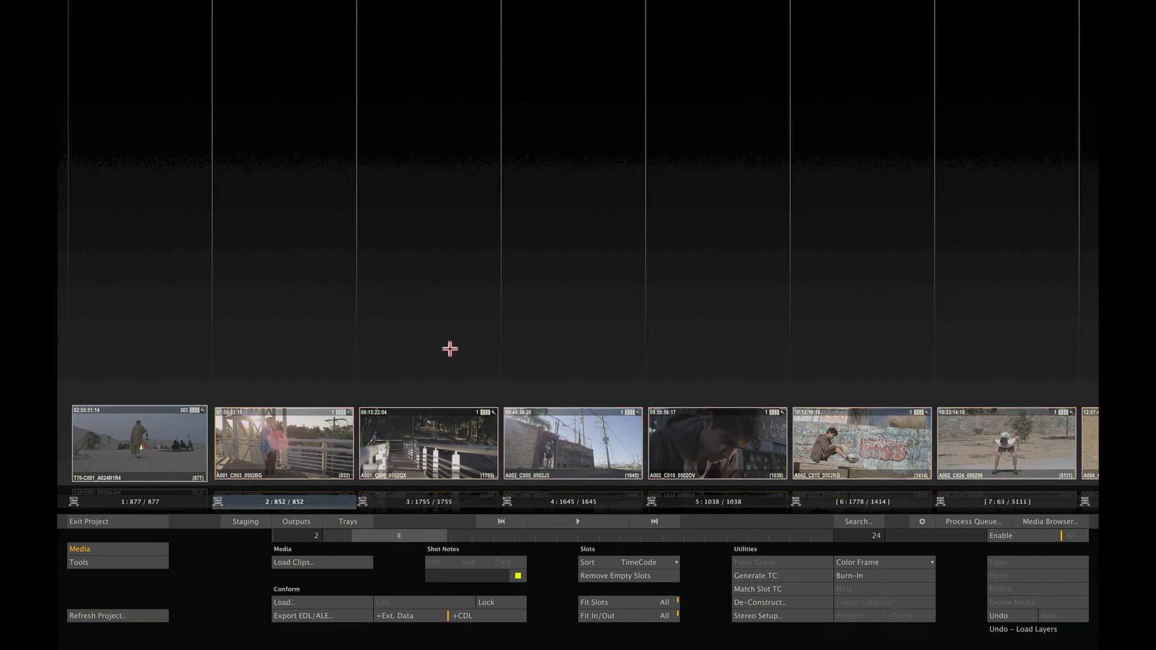
{"action": "left_click_drag", "start_coordinate": [450, 349], "coordinate": [483, 346]}
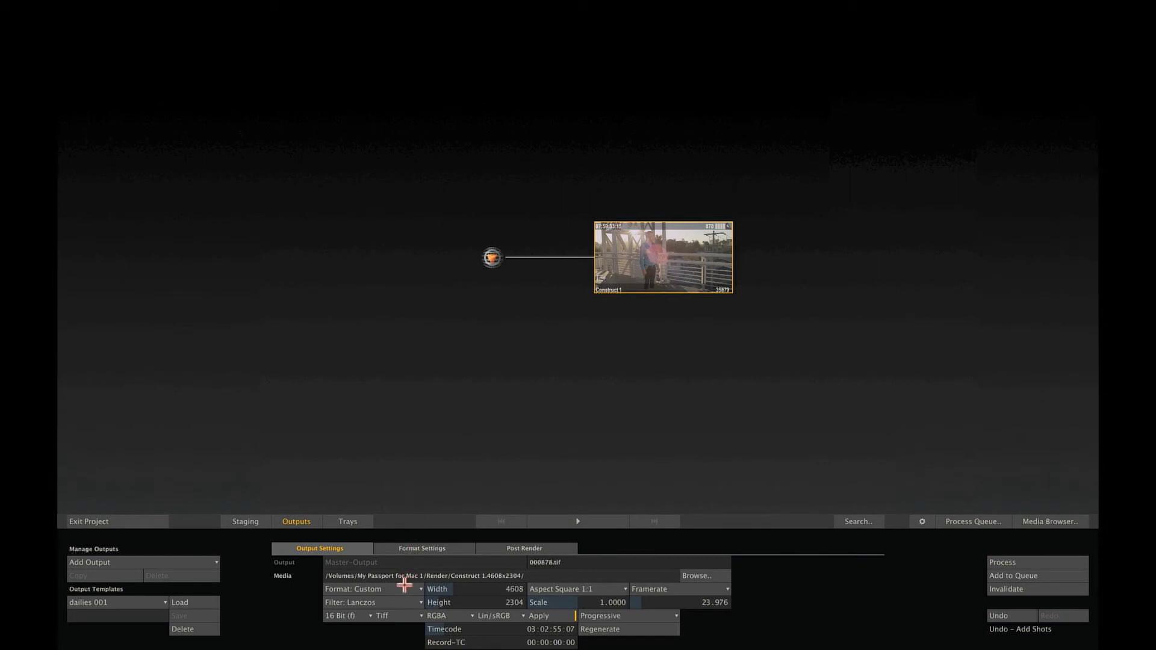
Keep the Custom output format and set the master output pixel aspect to 16:9.
{"action": "left_click", "coordinate": [404, 584]}
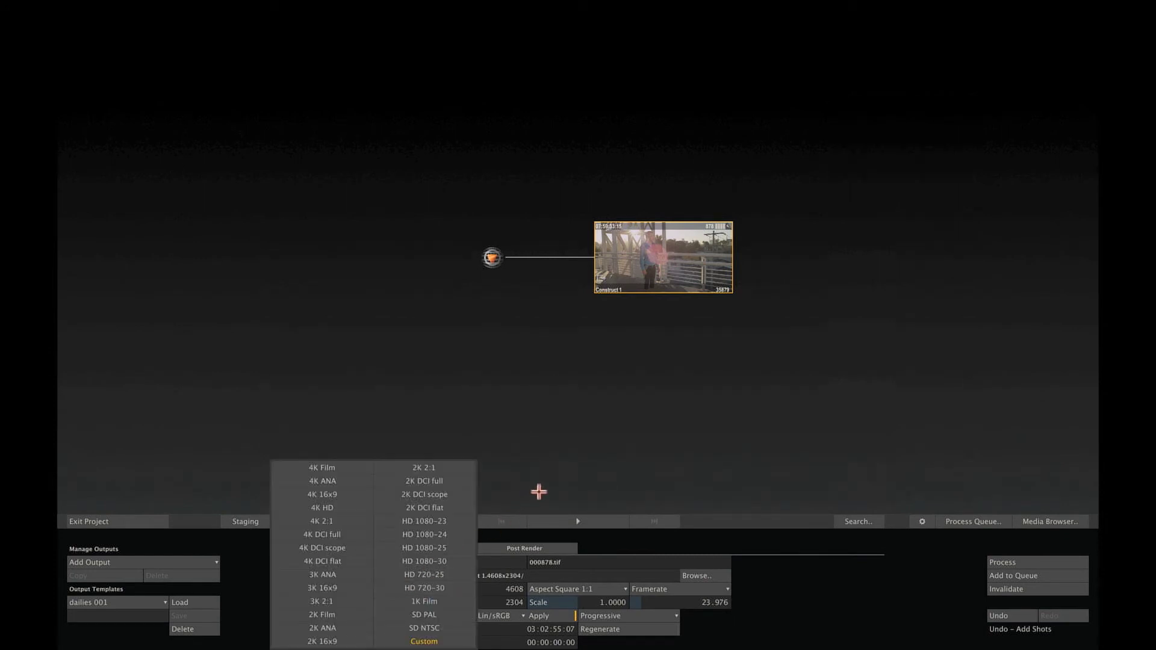
{"action": "left_click", "coordinate": [538, 491]}
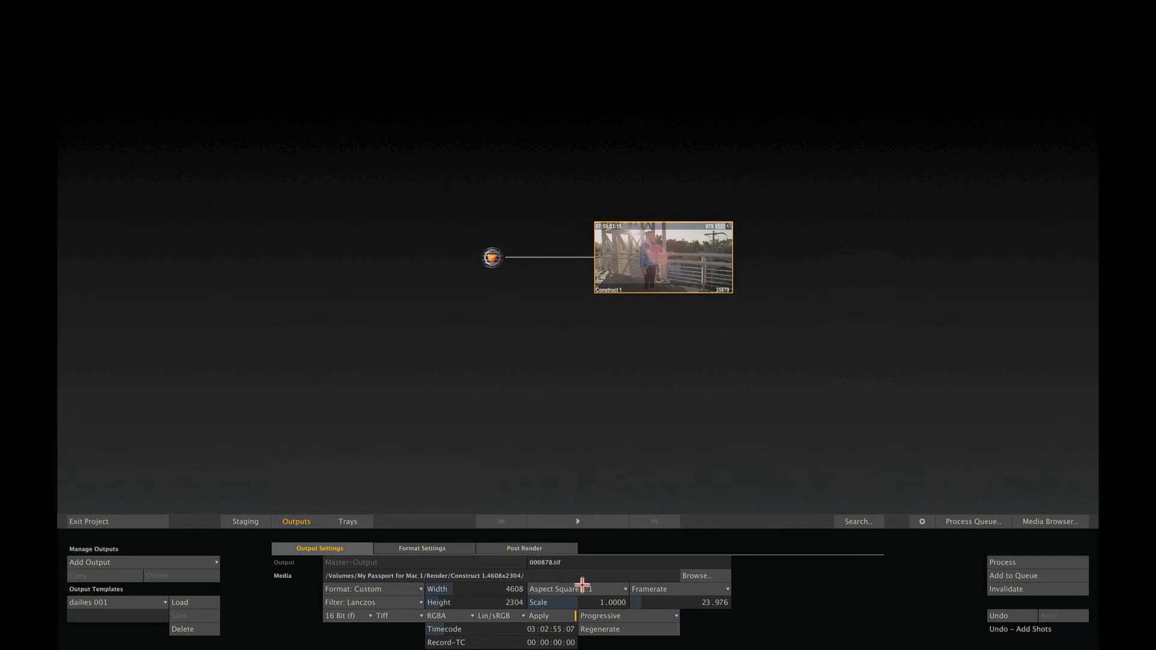
{"action": "left_click", "coordinate": [582, 588]}
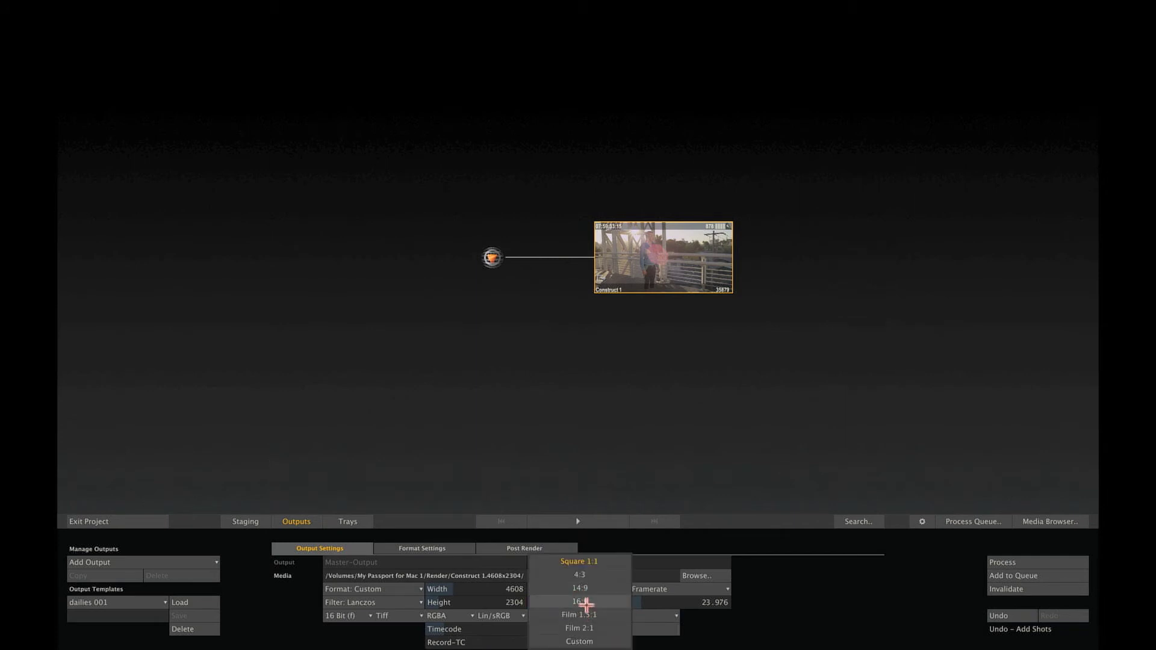
{"action": "left_click", "coordinate": [585, 604]}
{"action": "left_click", "coordinate": [587, 590]}
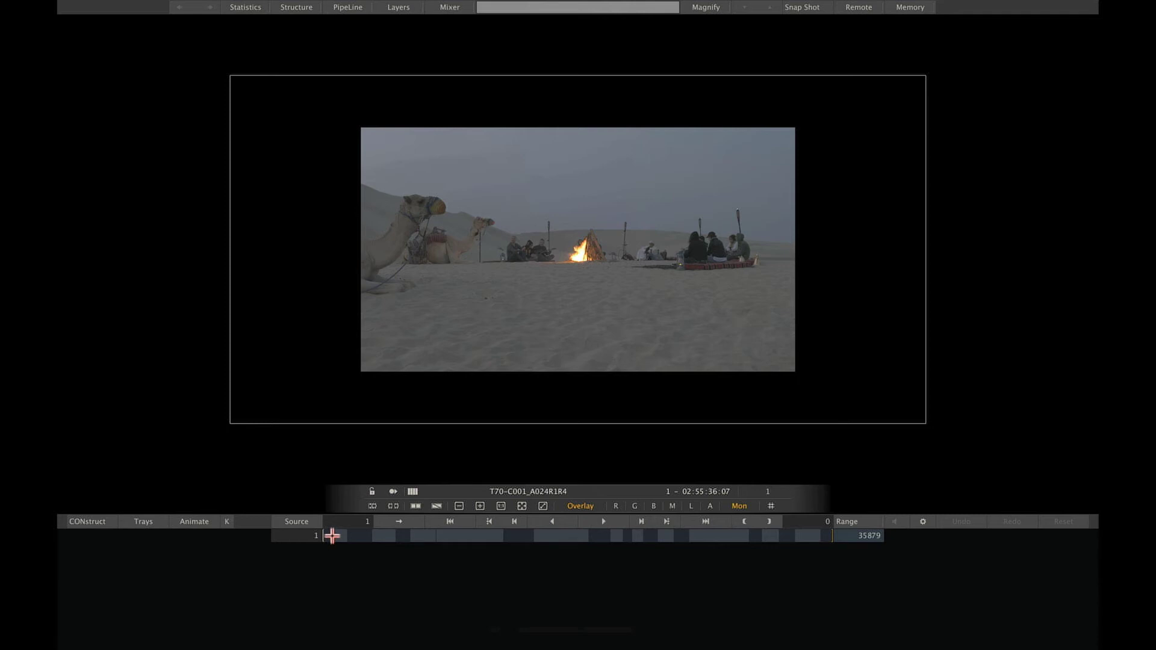
Scrub ahead along Construct 1 and play through to the A001_C003_0502BG running shot.
{"action": "left_click_drag", "start_coordinate": [338, 535], "coordinate": [340, 540]}
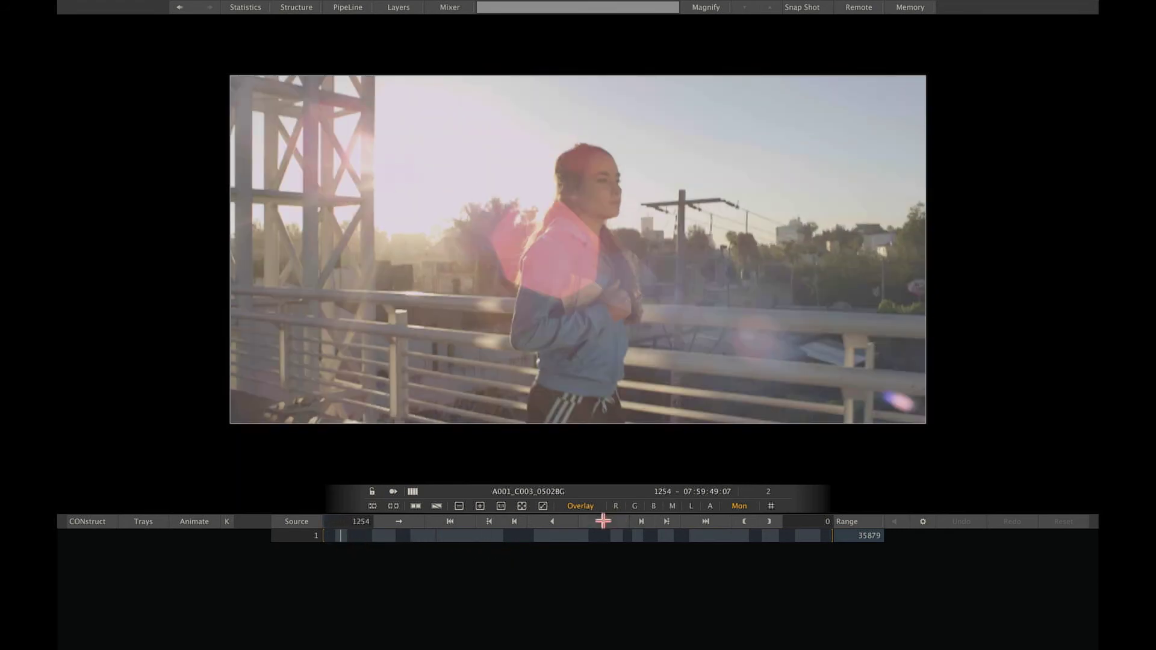
{"action": "left_click", "coordinate": [603, 522]}
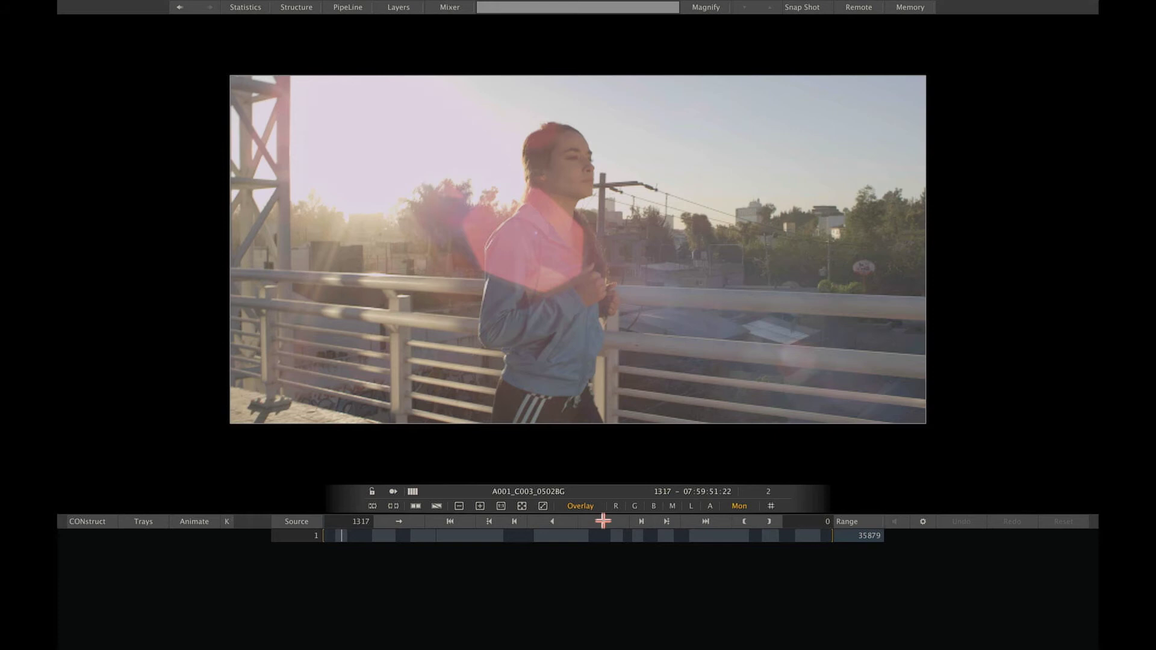
Set the running clip's source in point to 07:59:31:00 in the timeline editing panel.
{"action": "right_click", "coordinate": [572, 344]}
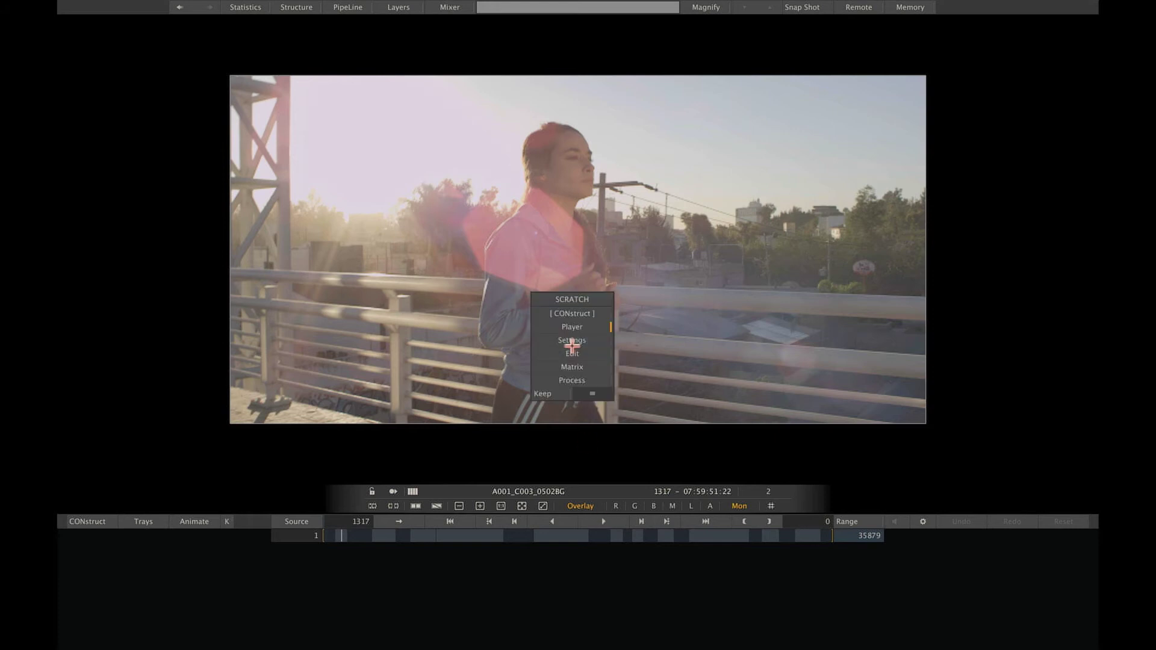
{"action": "left_click_drag", "start_coordinate": [593, 394], "coordinate": [594, 336]}
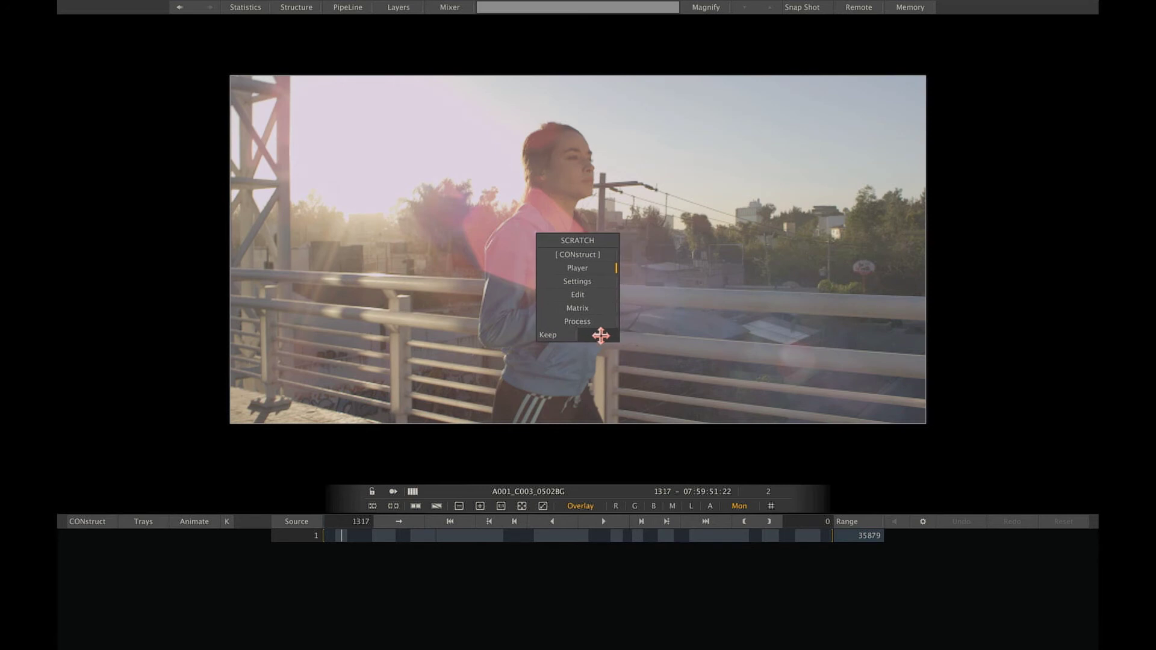
{"action": "left_click", "coordinate": [599, 294]}
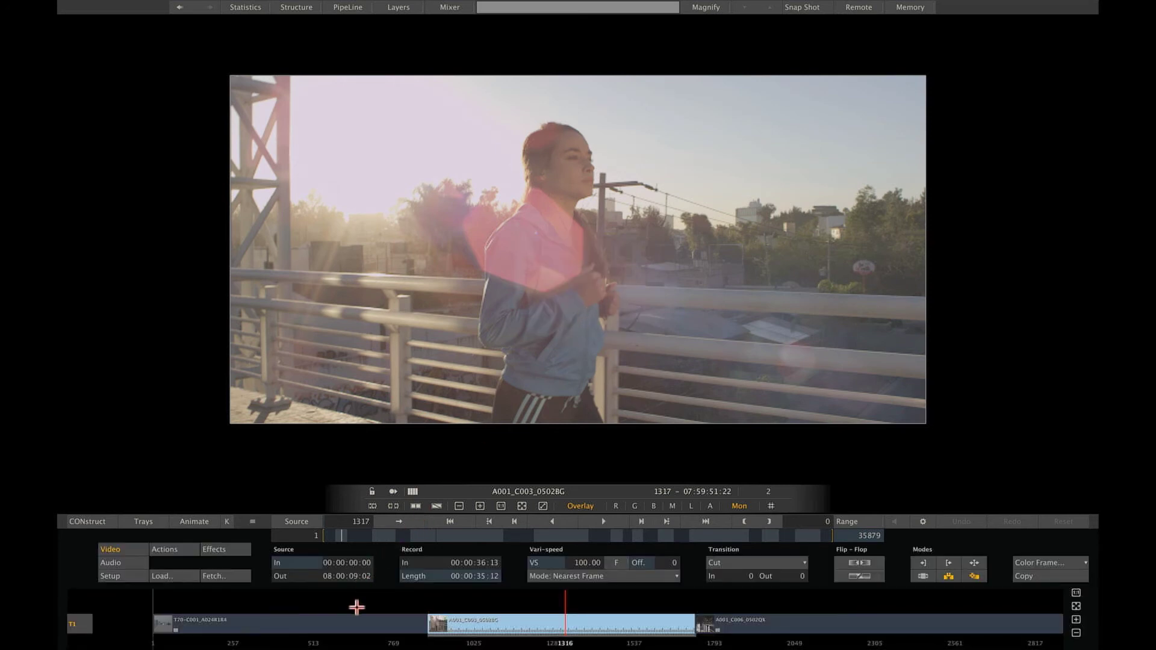
{"action": "left_click", "coordinate": [336, 565]}
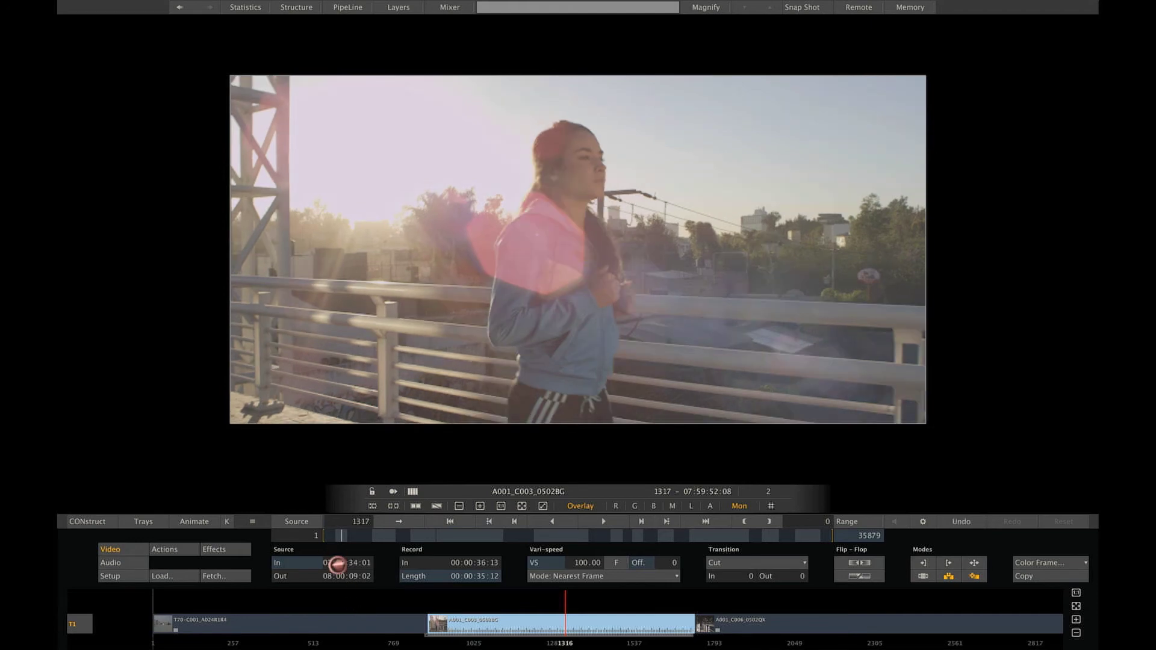
{"action": "left_click_drag", "start_coordinate": [336, 565], "coordinate": [324, 557]}
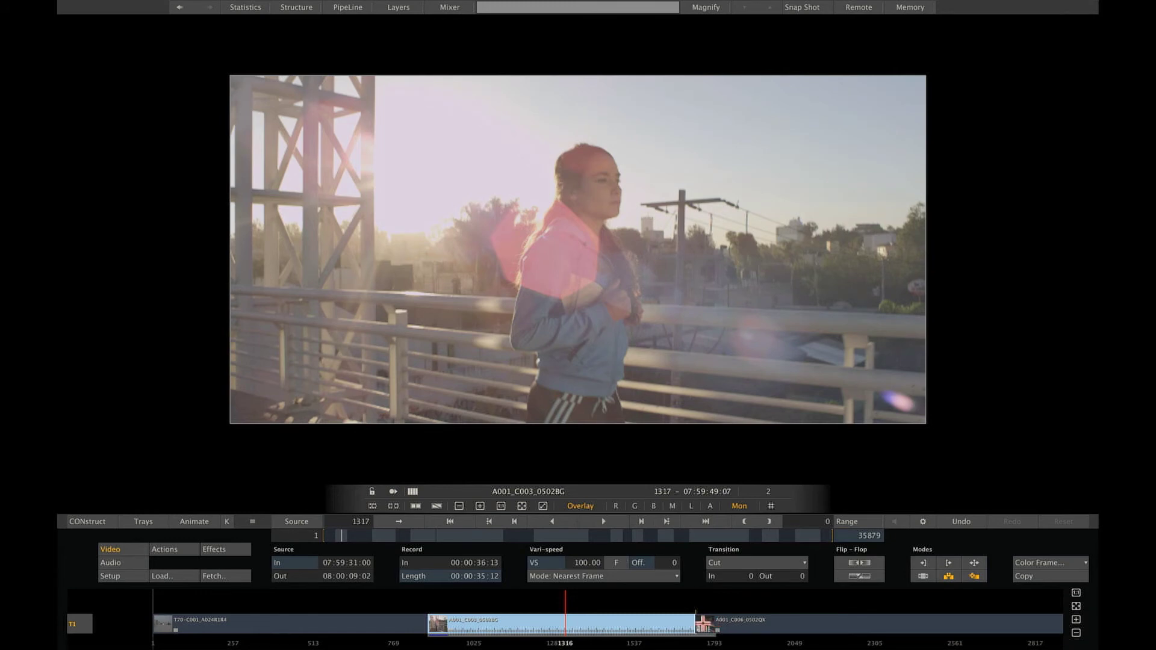
Trim the A001_C006 clip head to close the gap and keep a plain Cut transition.
{"action": "left_click_drag", "start_coordinate": [702, 624], "coordinate": [698, 626]}
{"action": "left_click", "coordinate": [750, 562]}
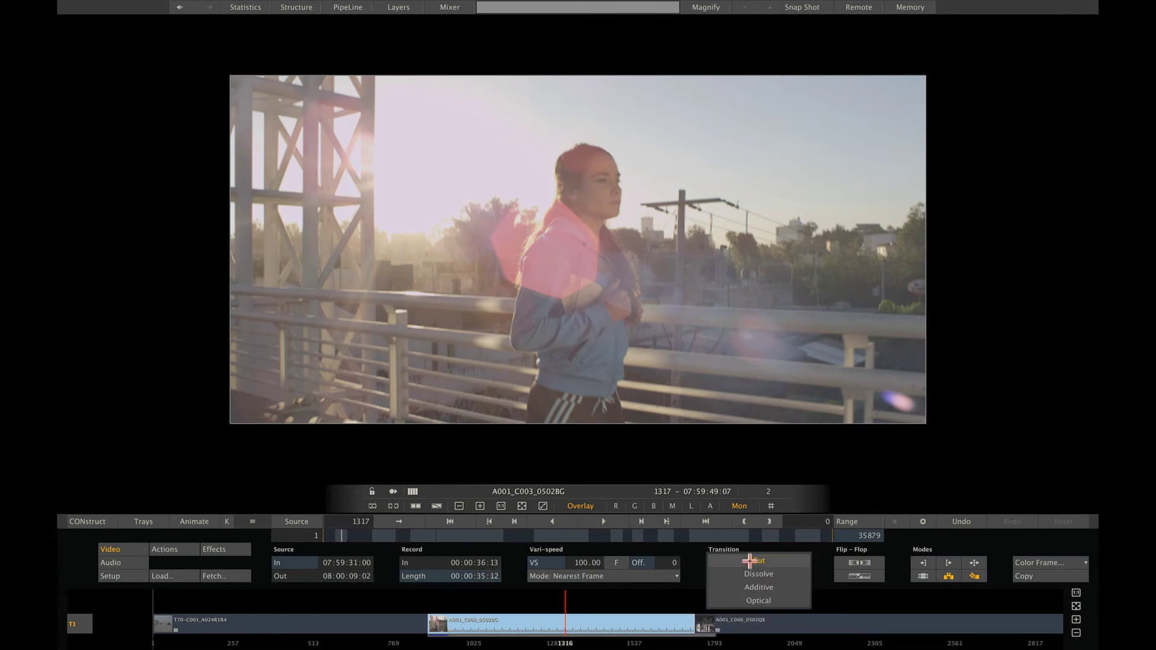
{"action": "left_click", "coordinate": [837, 602]}
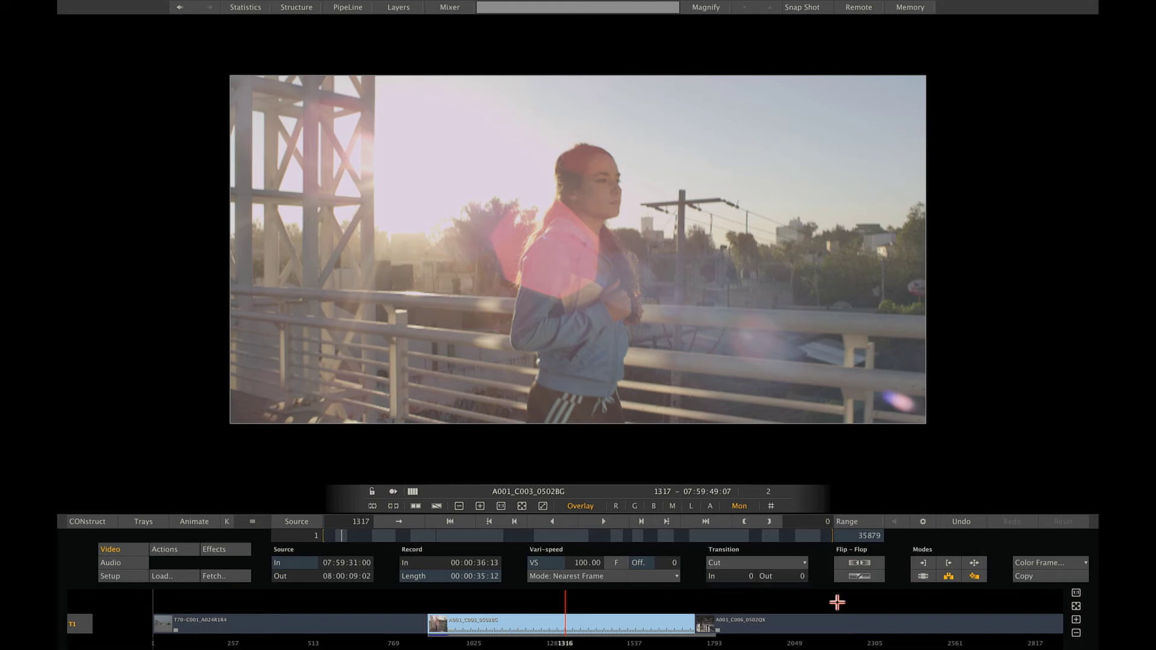
Grade the running clip warm pink in Levels: red Offset 12.08, master Pre-Gain -18.533.
{"action": "right_click", "coordinate": [611, 335]}
{"action": "left_click", "coordinate": [626, 359]}
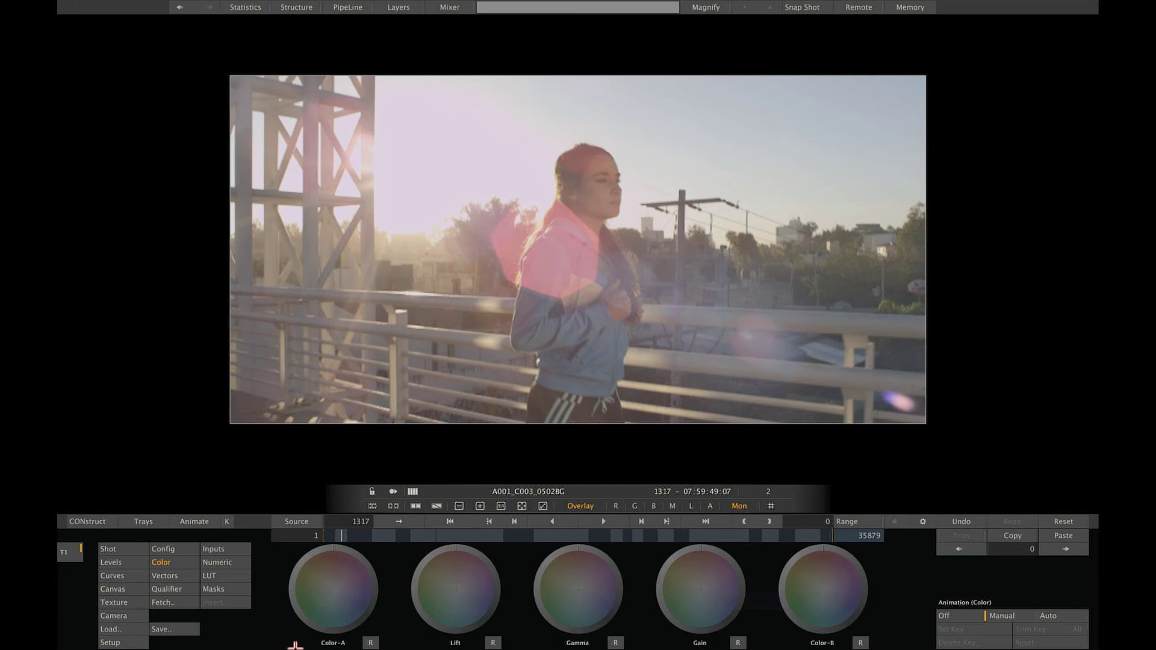
{"action": "left_click", "coordinate": [133, 561]}
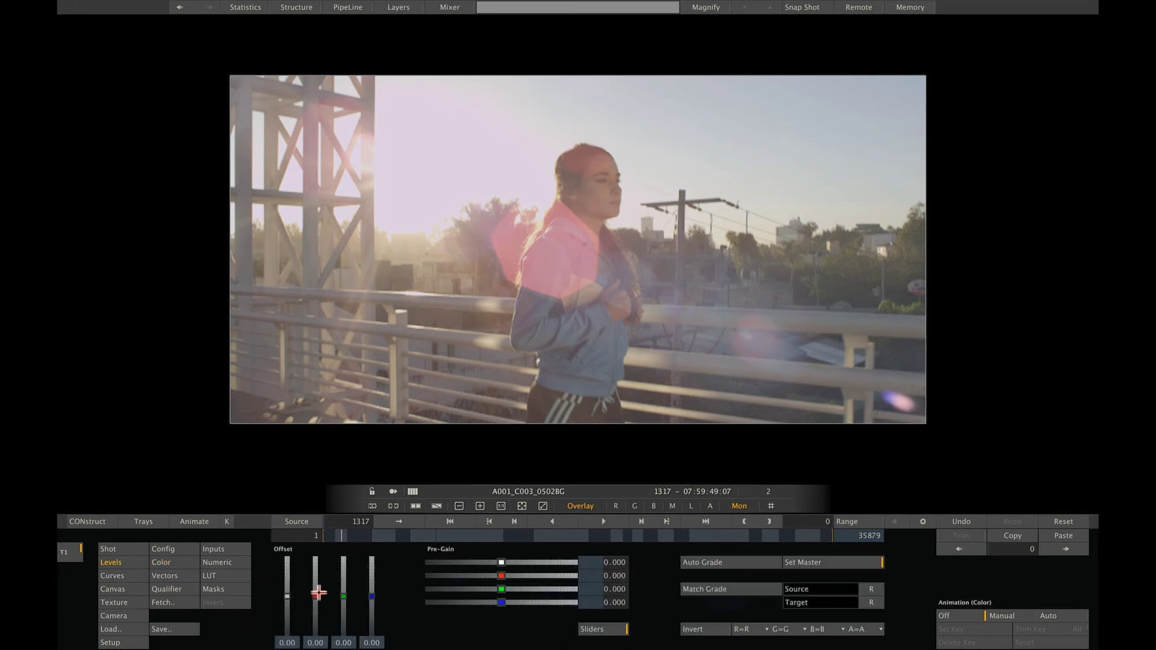
{"action": "left_click_drag", "start_coordinate": [315, 595], "coordinate": [286, 601]}
{"action": "left_click_drag", "start_coordinate": [500, 562], "coordinate": [494, 562]}
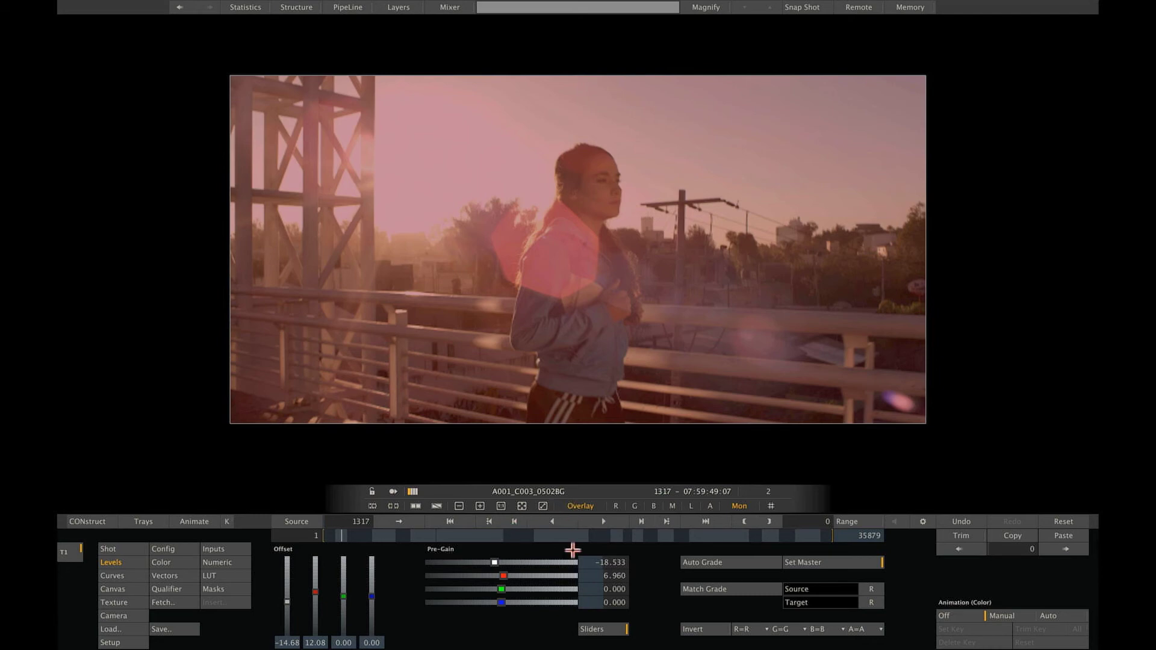
Add a second version, A001_C003_0502BG[1], of the running shot.
{"action": "mouse_move", "coordinate": [1097, 327]}
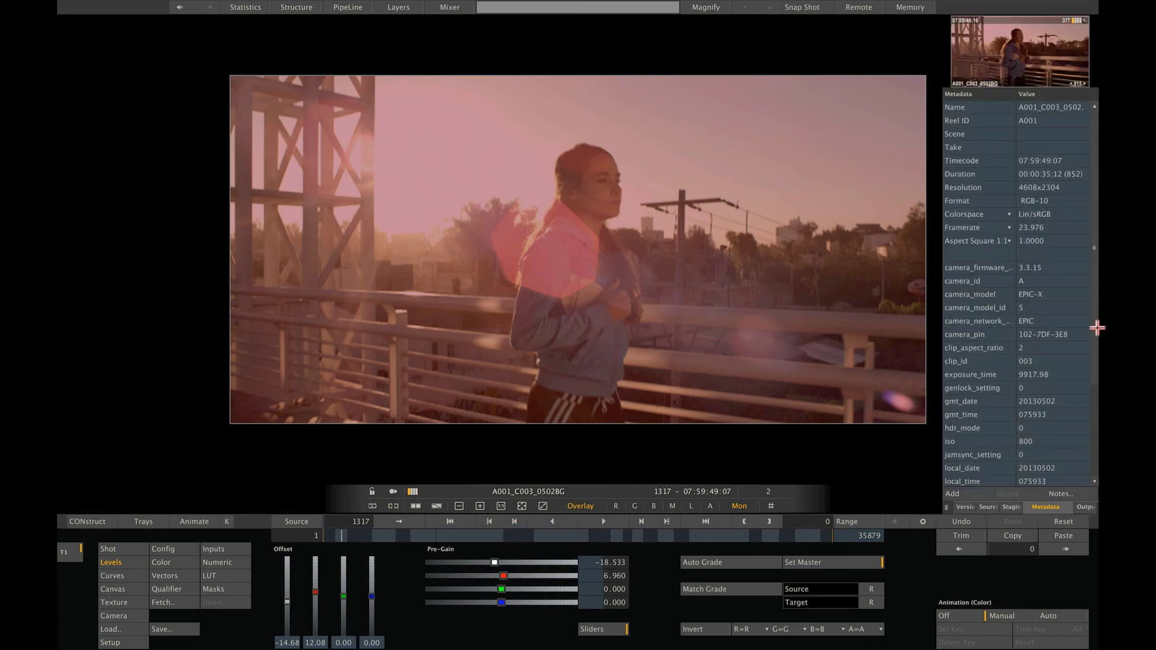
{"action": "left_click", "coordinate": [966, 507]}
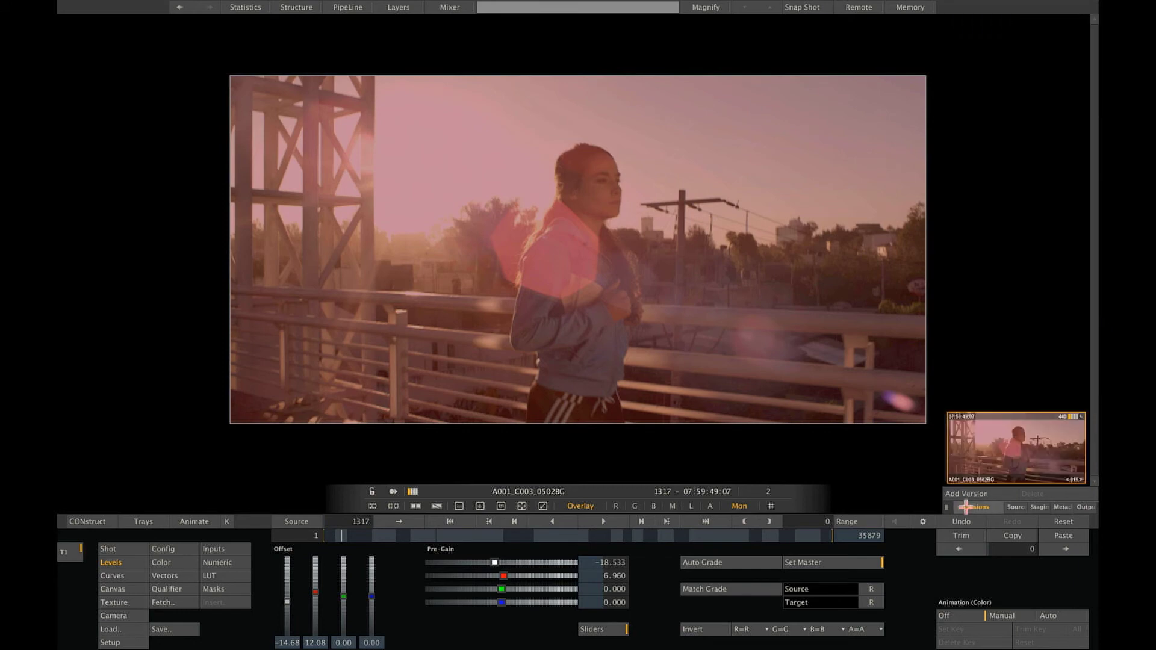
{"action": "left_click", "coordinate": [966, 494]}
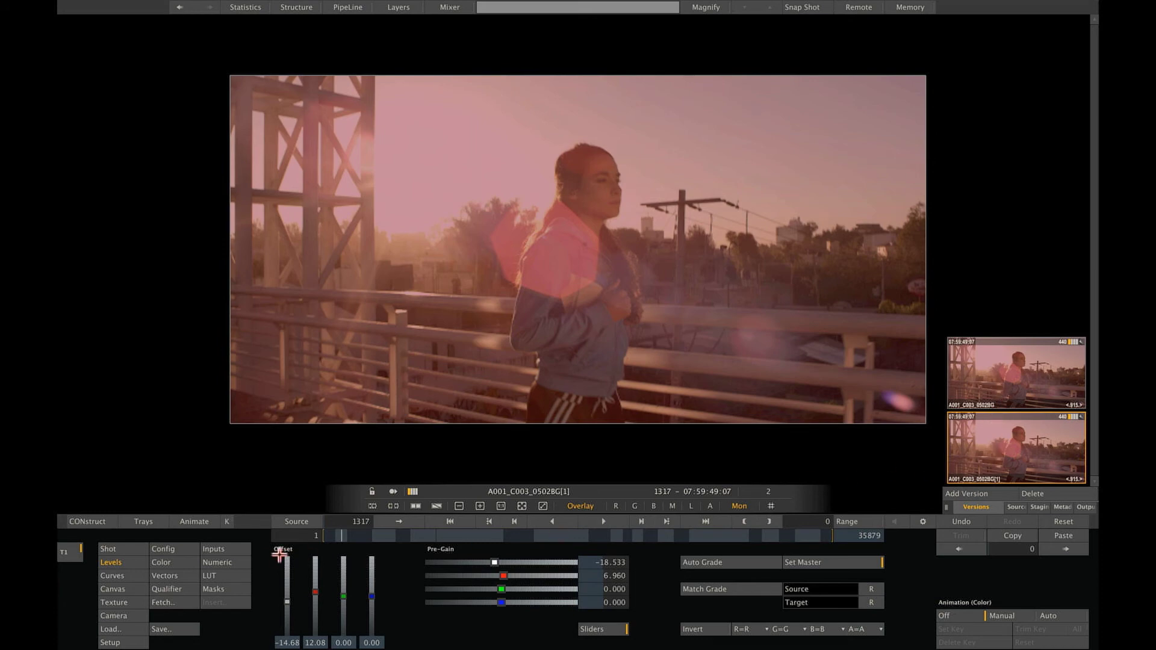
Shift the Lift and Color-A balance wheels to give version [1] a cool lavender look.
{"action": "left_click", "coordinate": [175, 562]}
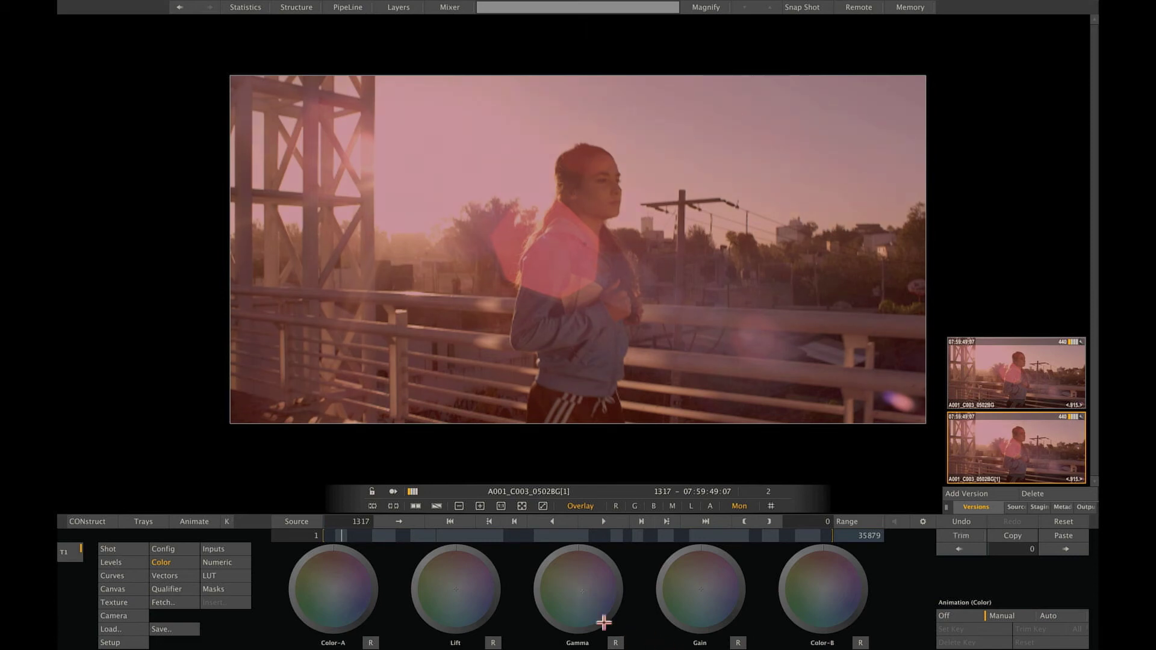
{"action": "left_click_drag", "start_coordinate": [477, 589], "coordinate": [457, 591]}
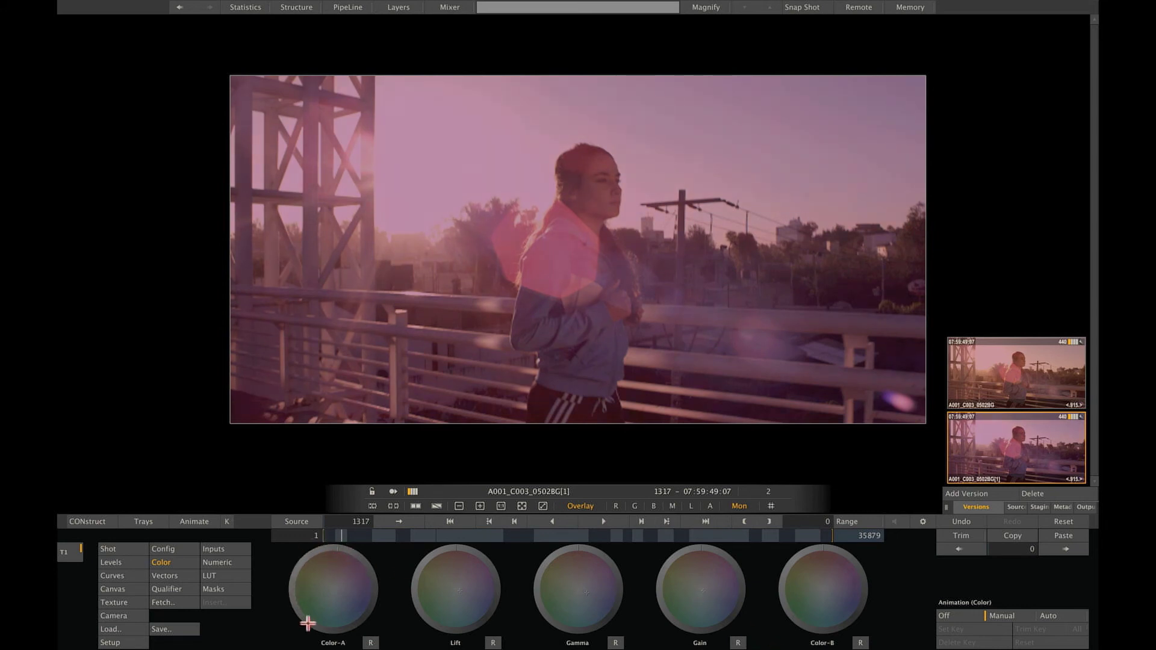
{"action": "left_click_drag", "start_coordinate": [313, 624], "coordinate": [312, 556]}
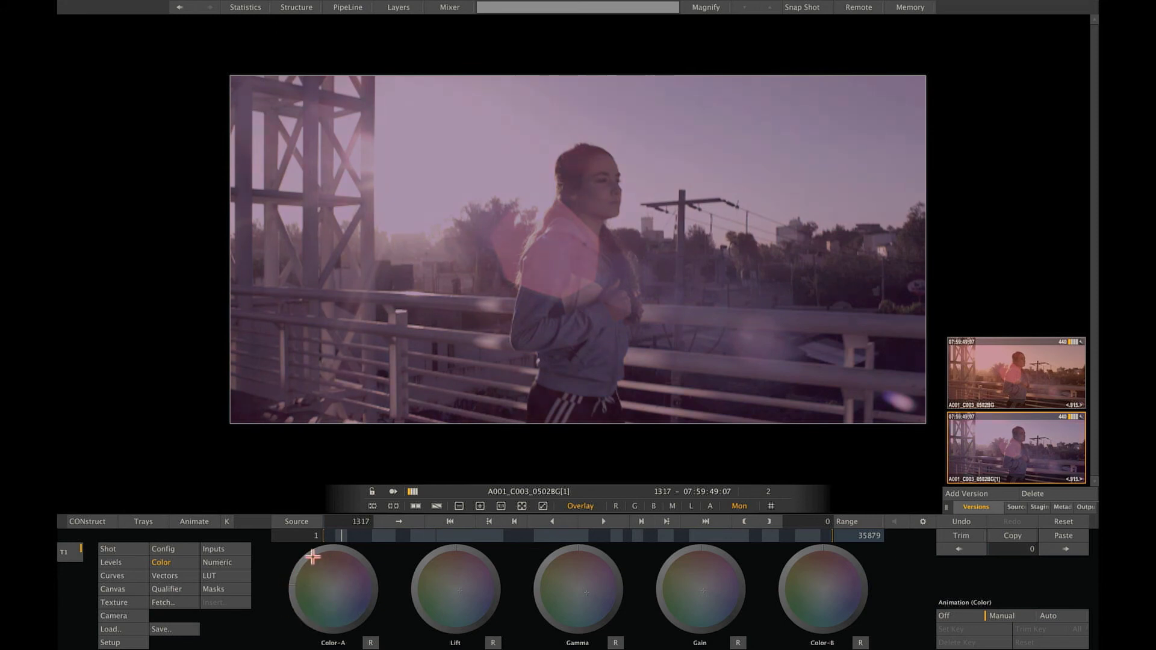
Add a third version, reset its grade, and lower Color-A Saturation to 0.000 for black and white.
{"action": "left_click", "coordinate": [970, 494]}
{"action": "left_click", "coordinate": [1058, 521]}
{"action": "left_click", "coordinate": [1058, 522]}
{"action": "left_click", "coordinate": [222, 565]}
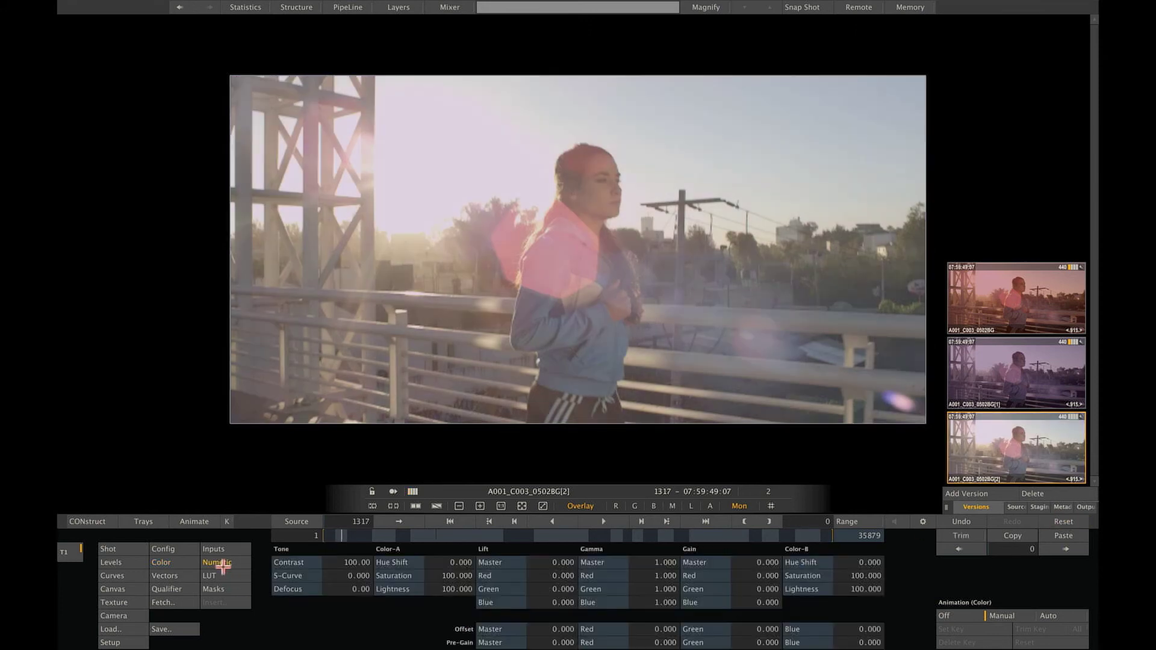
{"action": "left_click_drag", "start_coordinate": [425, 573], "coordinate": [450, 533]}
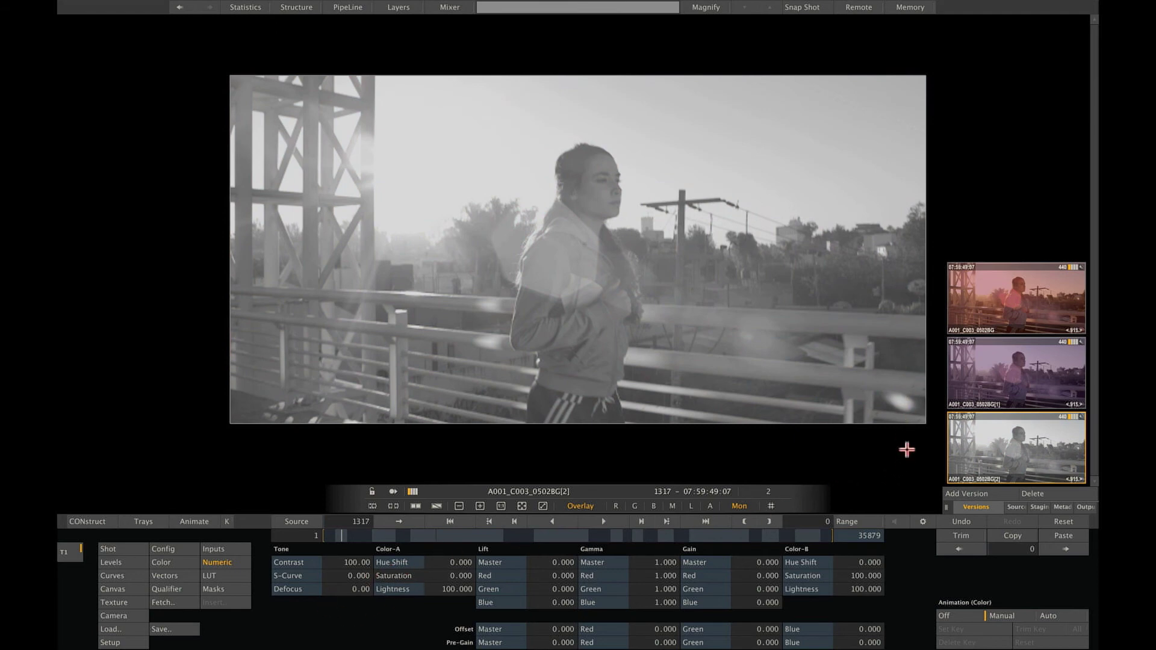
Compare the warm original, lavender [1] and black-and-white [2] versions in the viewer.
{"action": "left_click", "coordinate": [1017, 375]}
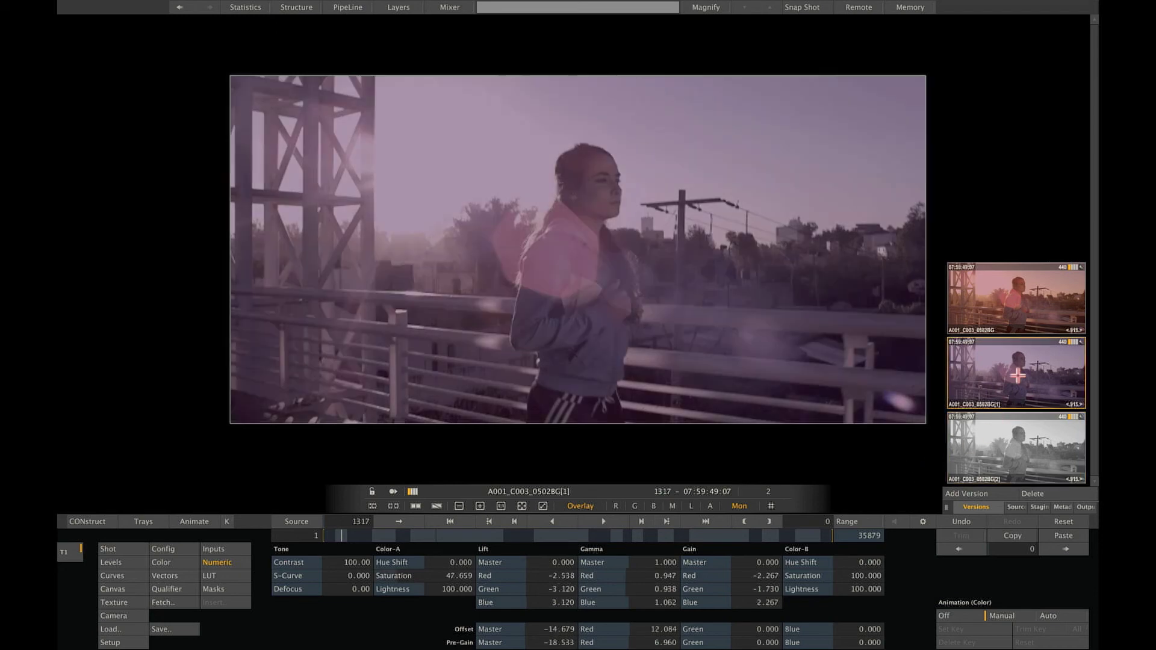
{"action": "left_click", "coordinate": [1015, 301]}
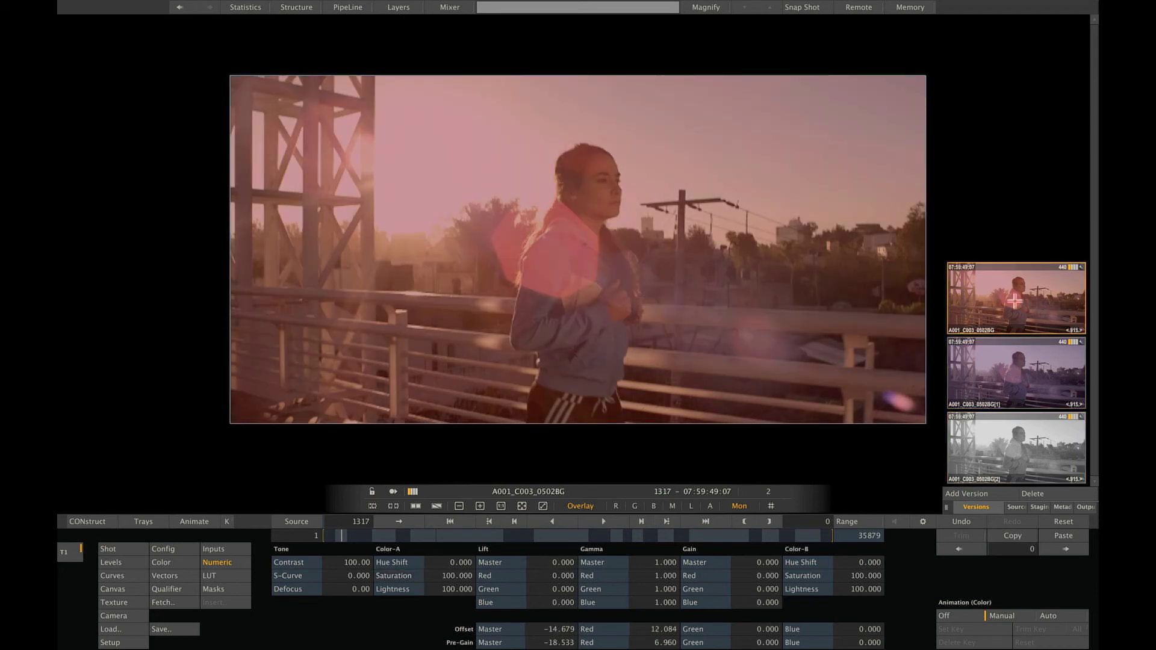
{"action": "left_click", "coordinate": [1015, 370]}
{"action": "left_click", "coordinate": [1022, 466]}
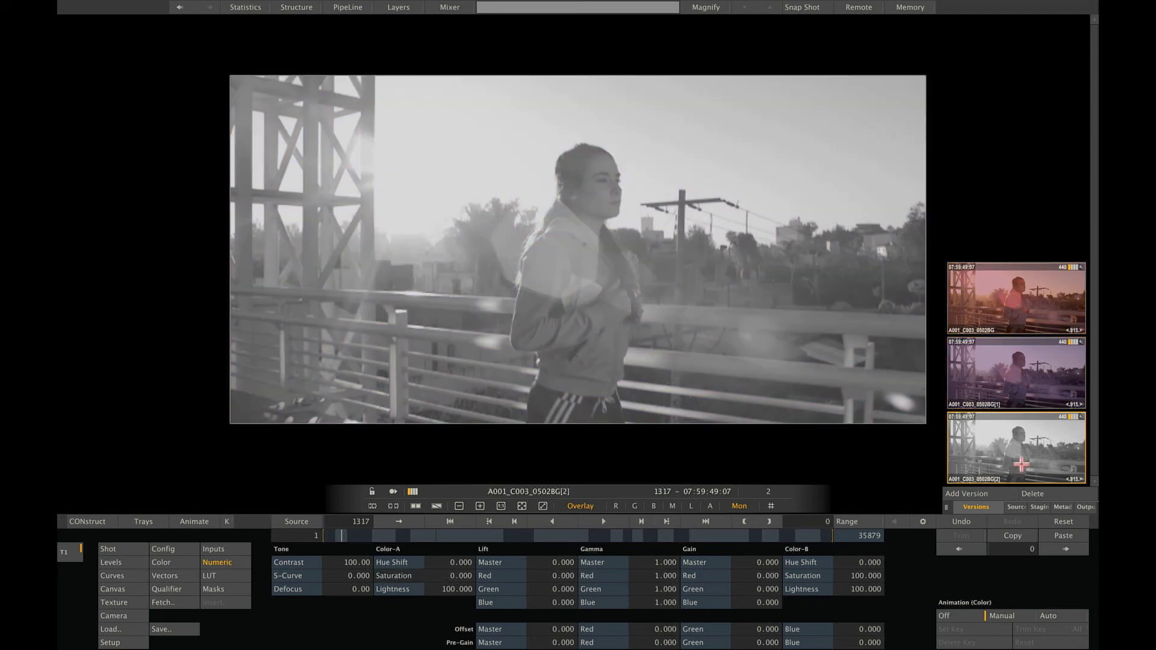
{"action": "left_click", "coordinate": [1023, 374]}
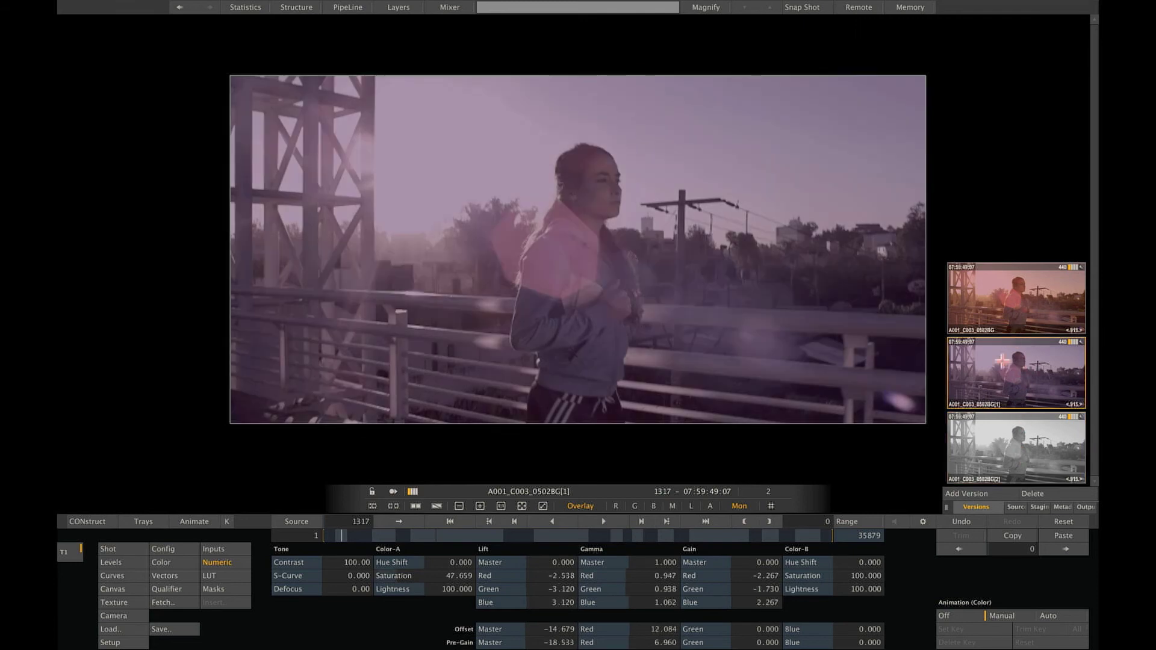
Open an equal side-by-side second viewer and load the black-and-white version [2] into it.
{"action": "left_click", "coordinate": [418, 506]}
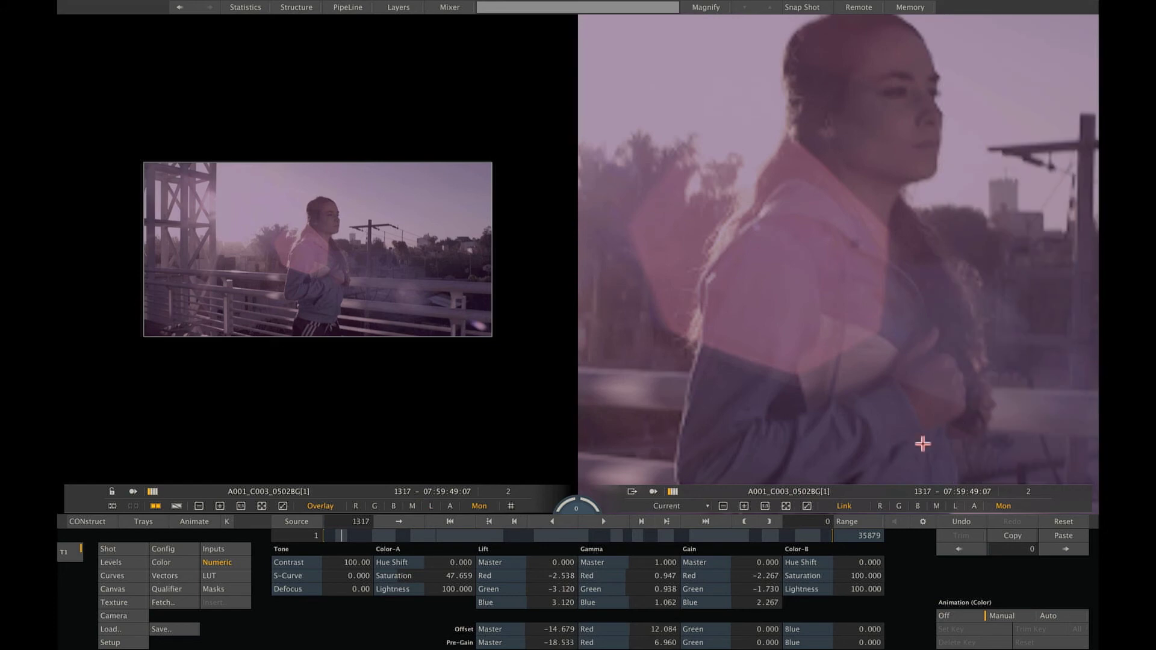
{"action": "left_click", "coordinate": [785, 506]}
{"action": "mouse_move", "coordinate": [1094, 322]}
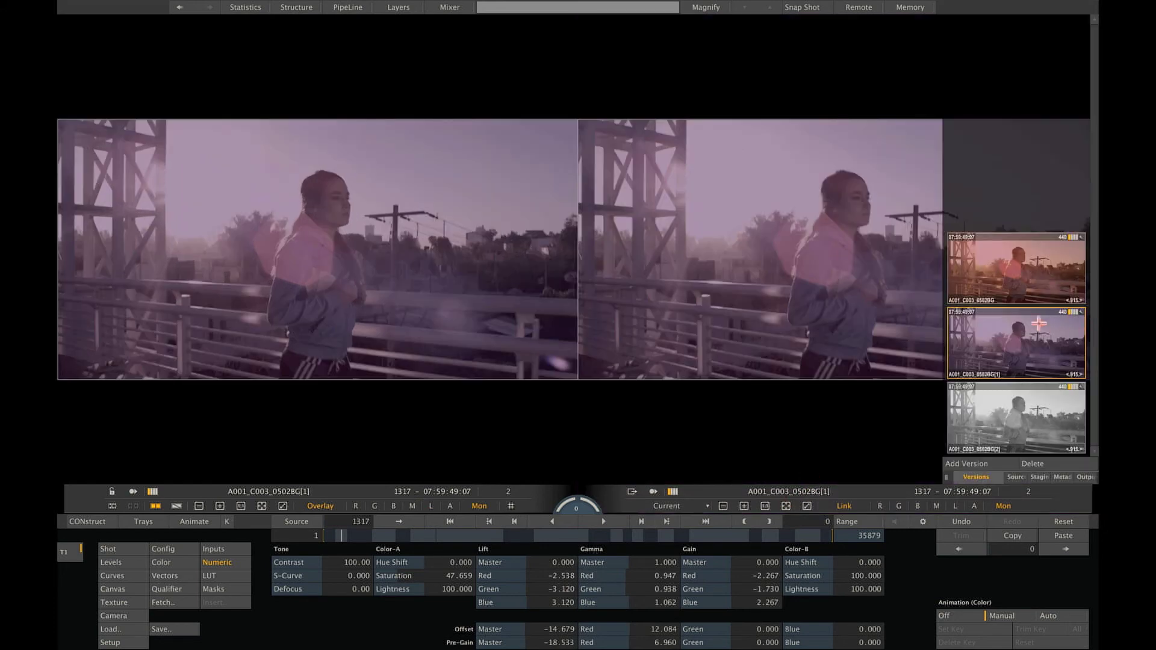
{"action": "left_click_drag", "start_coordinate": [997, 407], "coordinate": [883, 257]}
{"action": "left_click_drag", "start_coordinate": [1017, 262], "coordinate": [815, 227]}
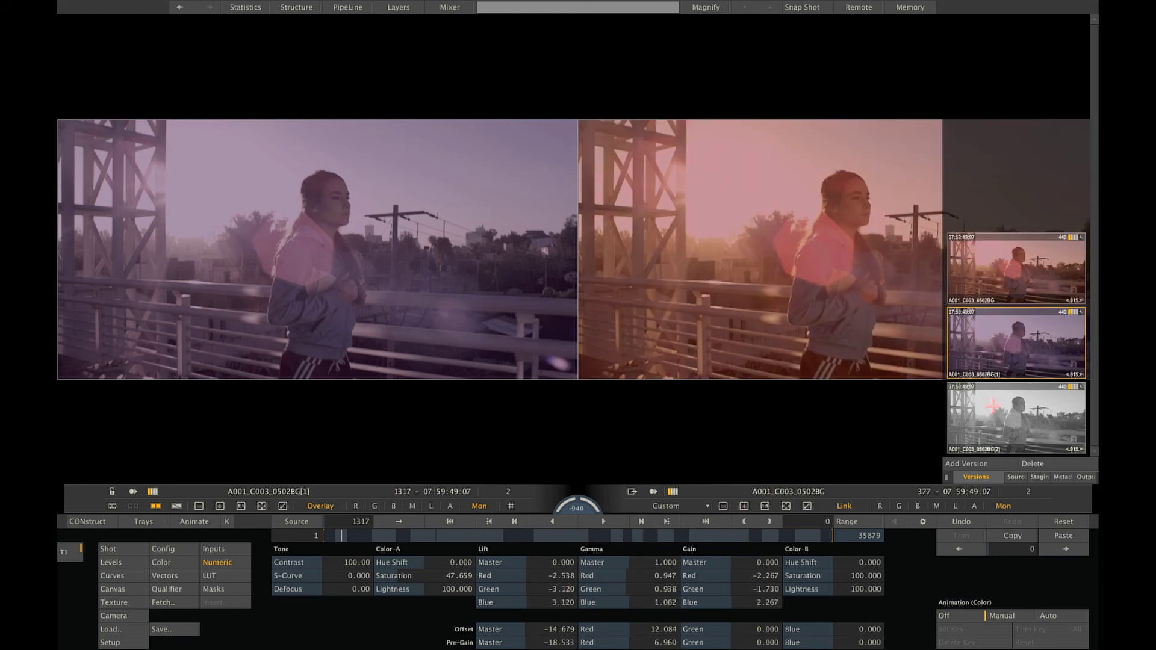
{"action": "left_click_drag", "start_coordinate": [992, 407], "coordinate": [780, 276]}
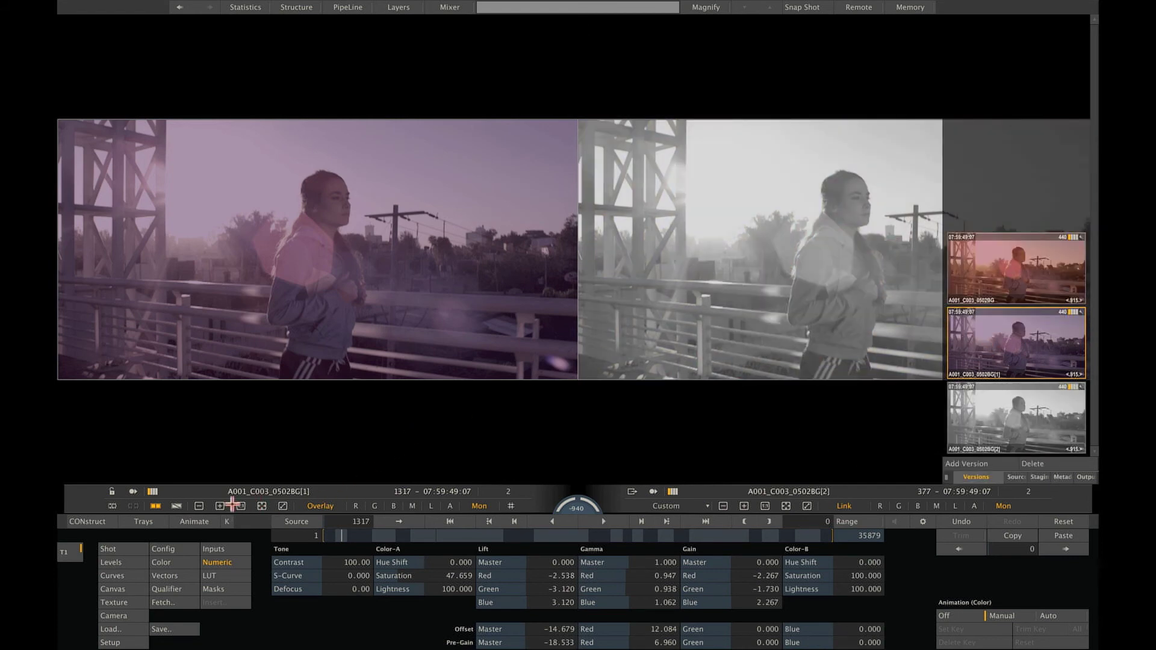
Compare the versions with an A/B wipe, then return to the Construct slot view.
{"action": "left_click", "coordinate": [176, 506]}
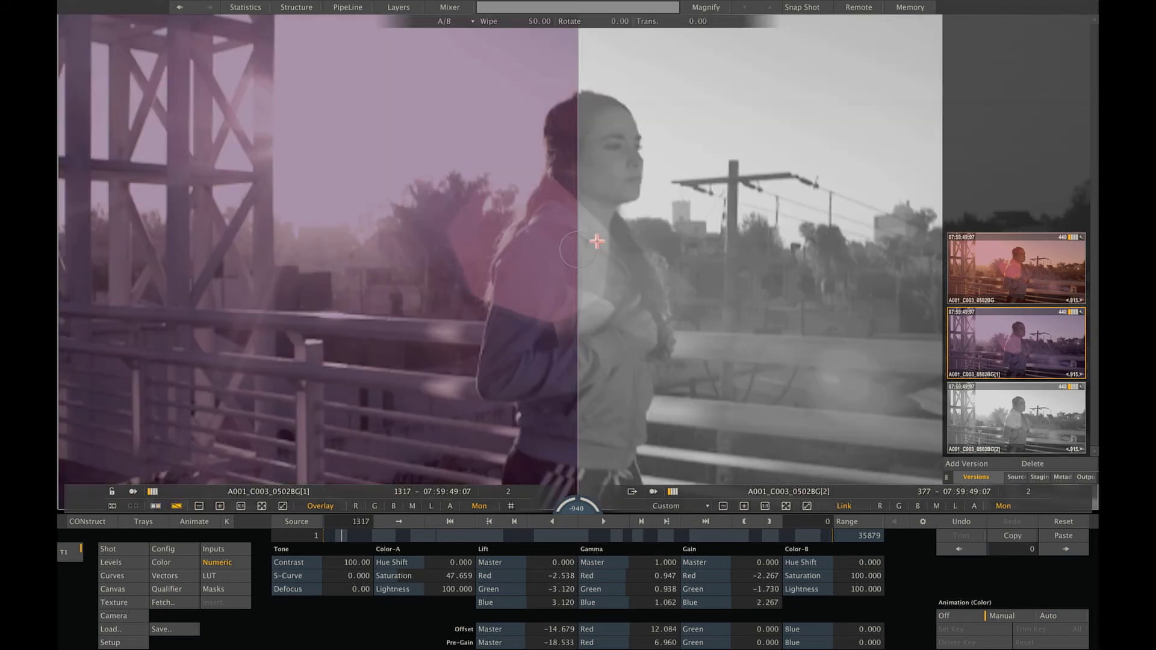
{"action": "left_click_drag", "start_coordinate": [577, 245], "coordinate": [573, 276]}
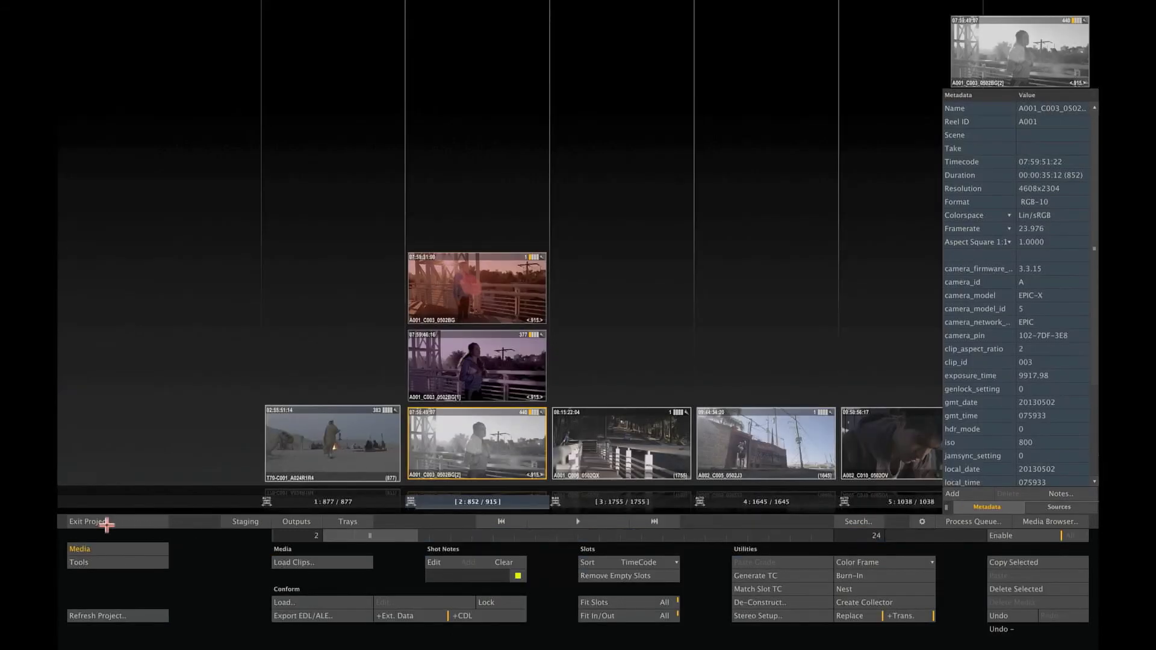
{"action": "left_click", "coordinate": [107, 522]}
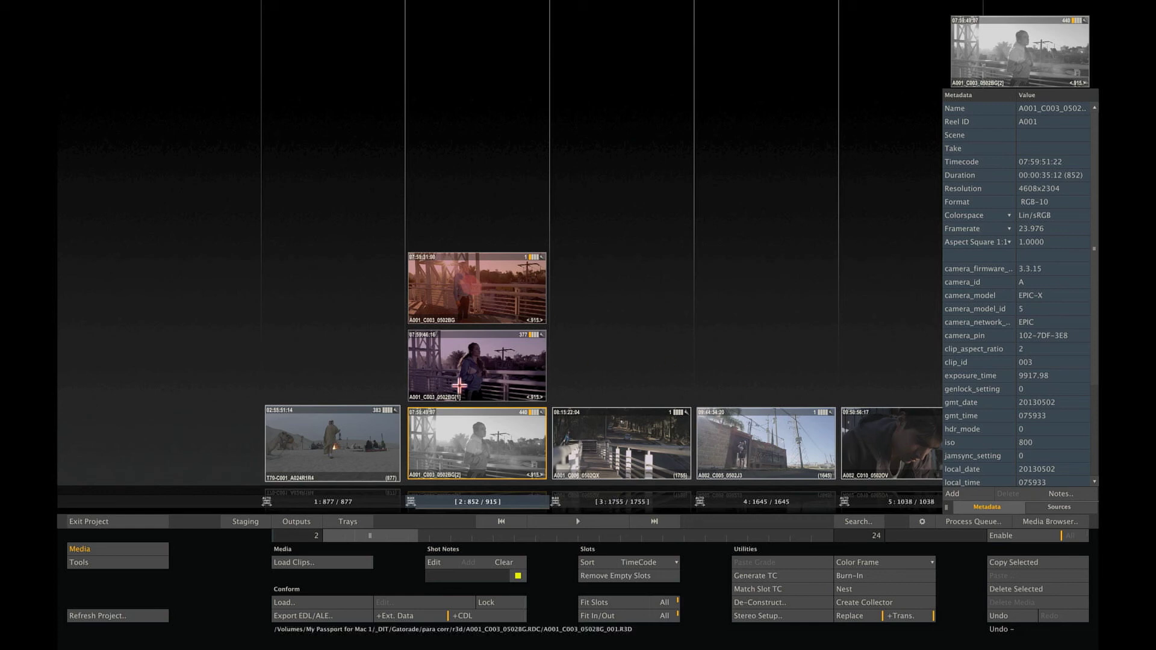
On the Outputs page, try JPEG as the image format, then set it back to Tiff.
{"action": "left_click", "coordinate": [313, 520]}
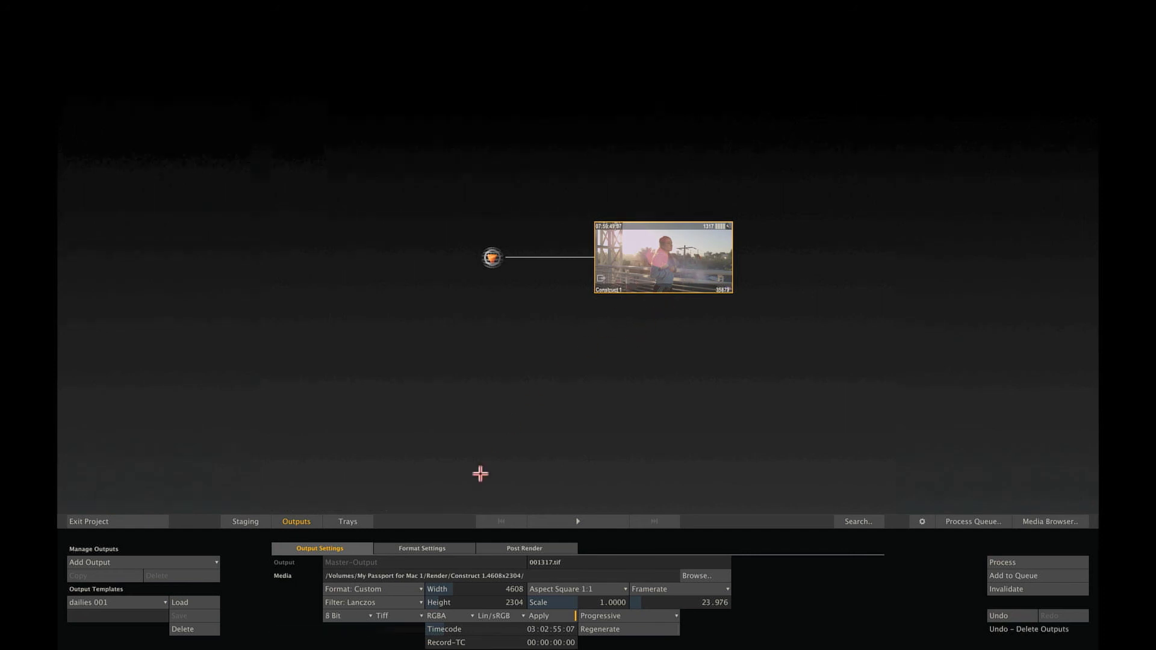
{"action": "left_click", "coordinate": [391, 615]}
{"action": "left_click", "coordinate": [402, 590]}
{"action": "left_click", "coordinate": [400, 617]}
{"action": "left_click", "coordinate": [408, 576]}
Add a QuickTime-Export output using Apple ProRes 4444 and an MXF AMT Export output to Construct1.
{"action": "left_click", "coordinate": [196, 562]}
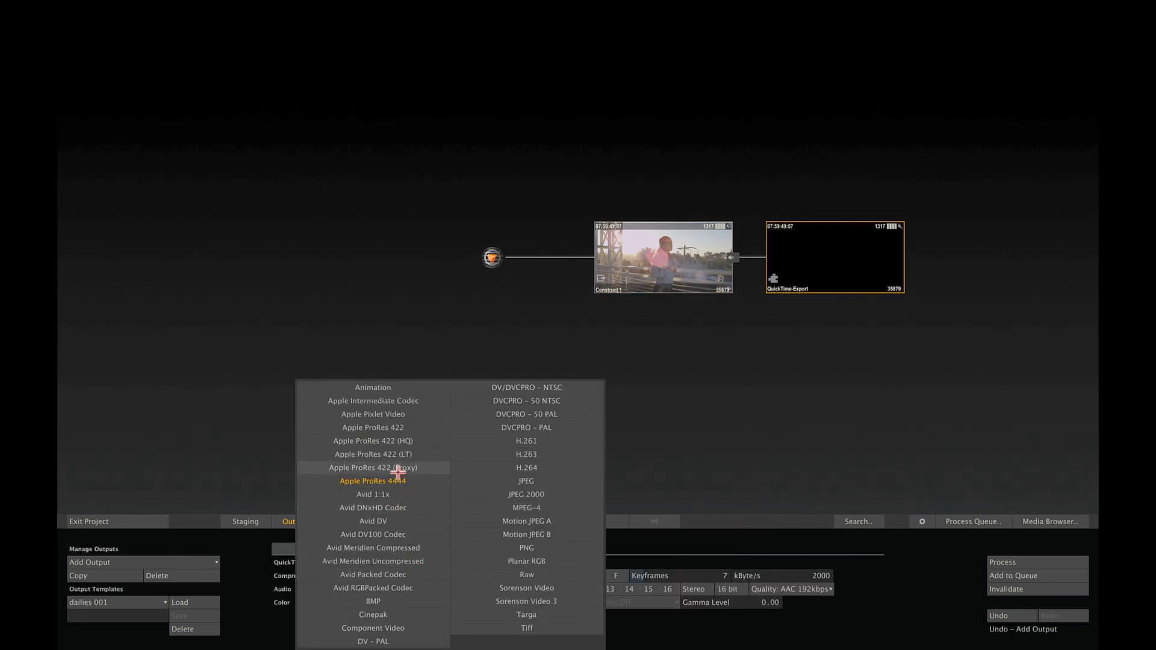
{"action": "left_click", "coordinate": [395, 481]}
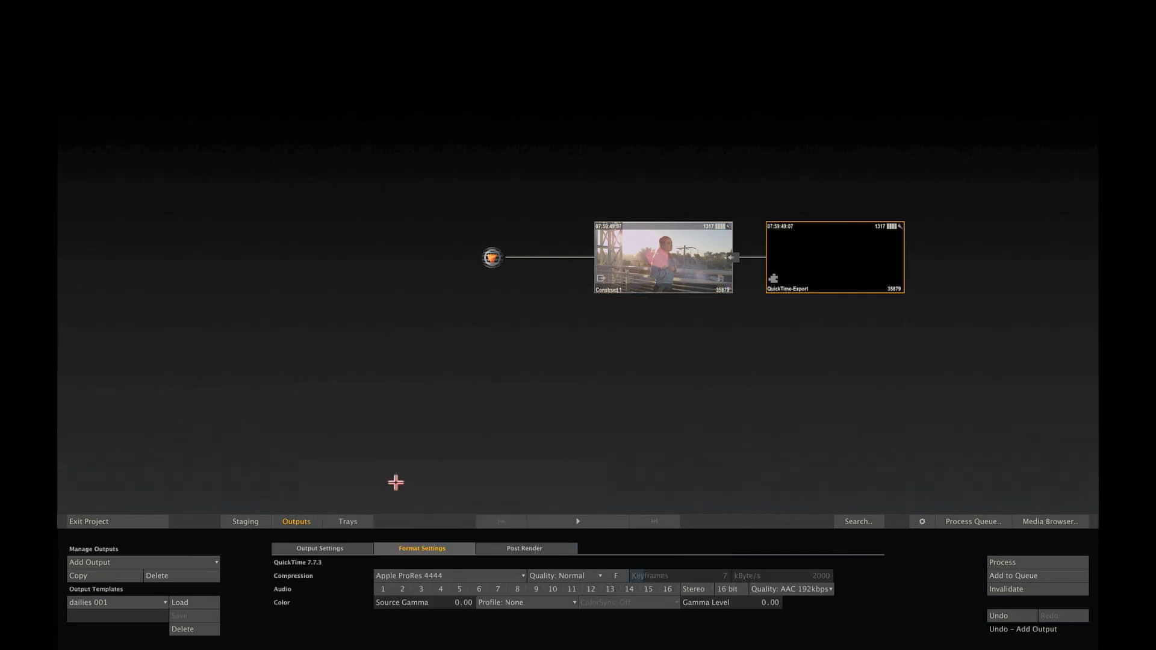
{"action": "left_click", "coordinate": [624, 290]}
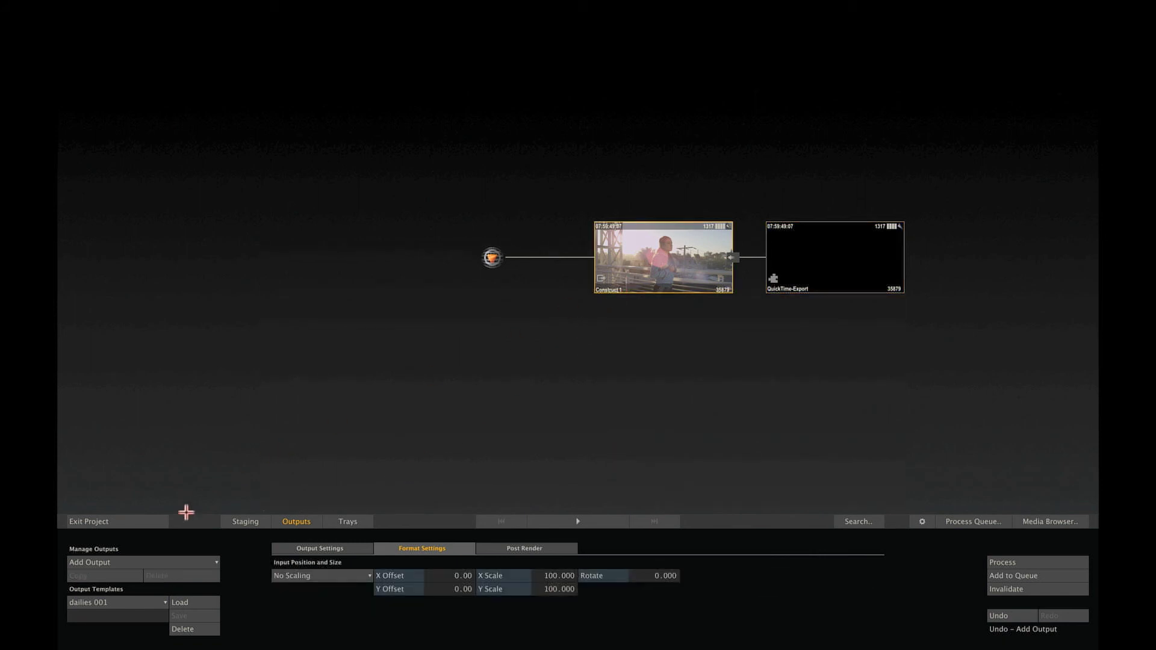
{"action": "left_click", "coordinate": [159, 560]}
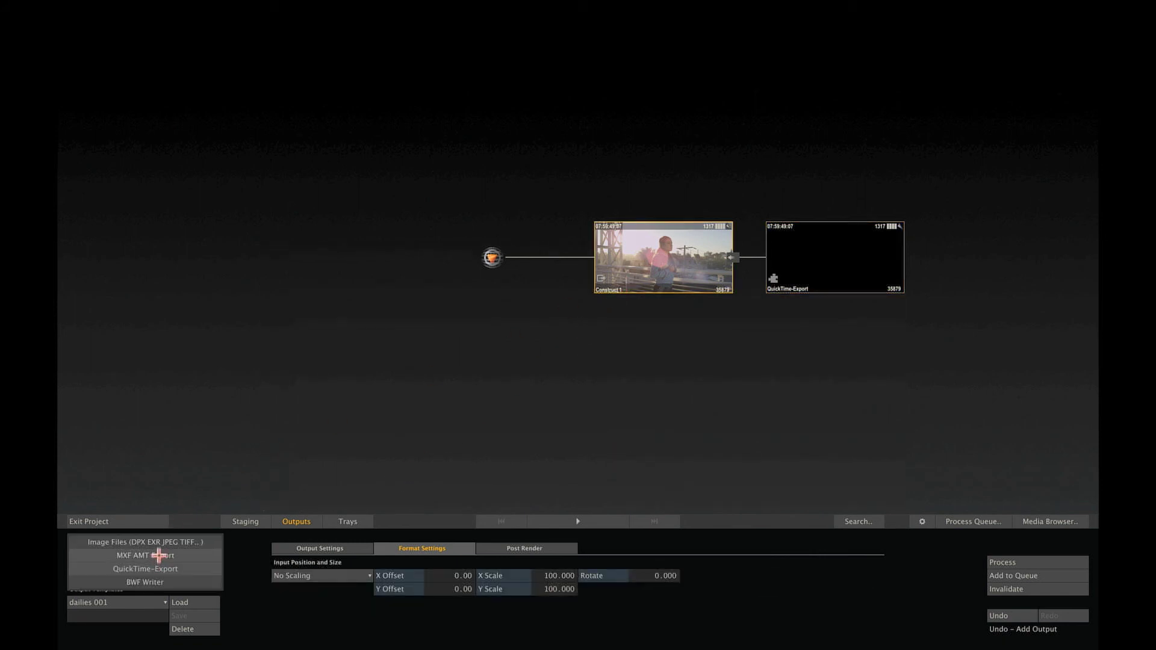
{"action": "left_click", "coordinate": [160, 550]}
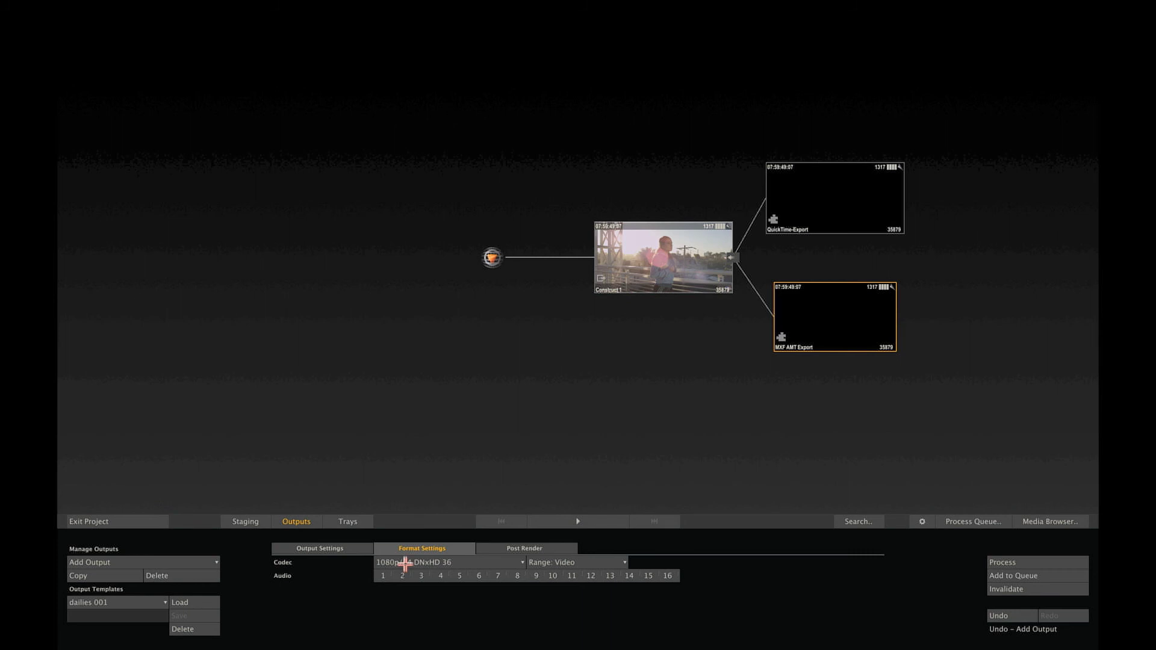
Set the MXF AMT Export output's format preset to HD 1080-24.
{"action": "left_click", "coordinate": [343, 545]}
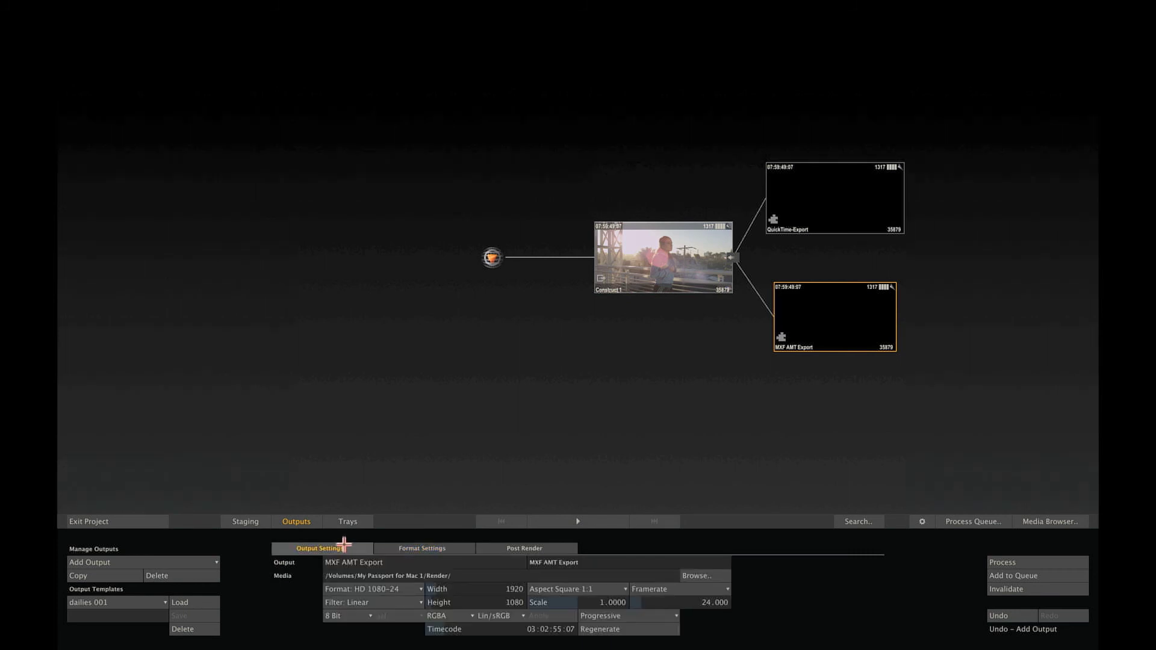
{"action": "left_click", "coordinate": [392, 590]}
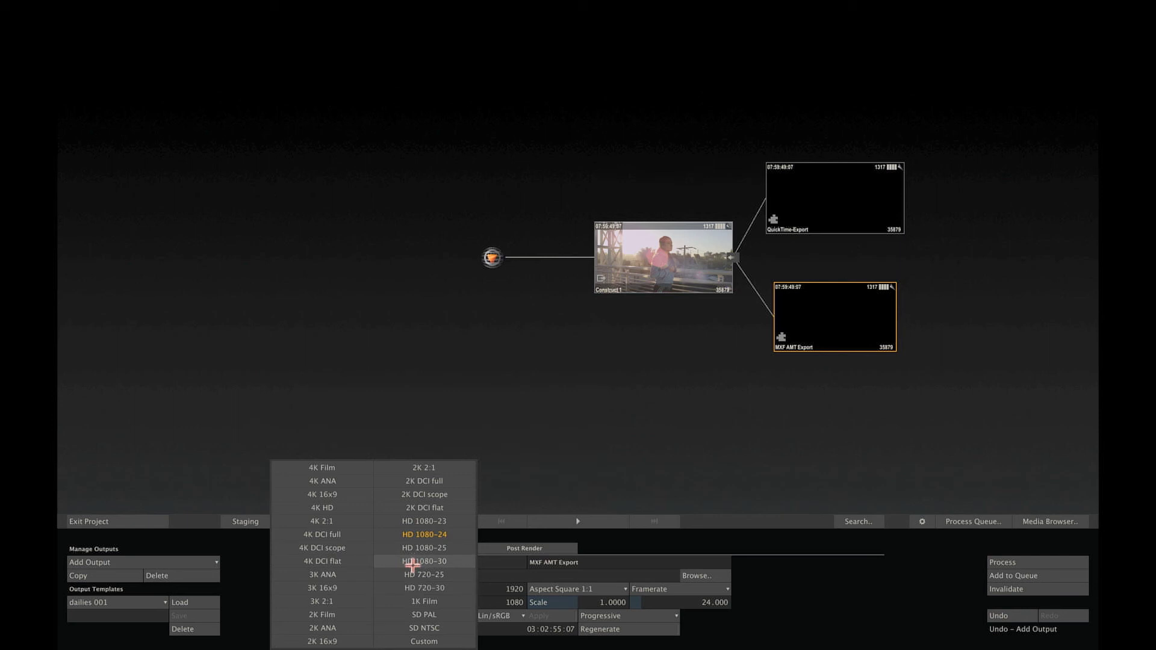
{"action": "left_click", "coordinate": [431, 535]}
Switch QuickTime-Export to SD PAL 720x576 at 25 fps, then select Construct 1 for another output.
{"action": "left_click", "coordinate": [820, 202]}
{"action": "left_click", "coordinate": [392, 587]}
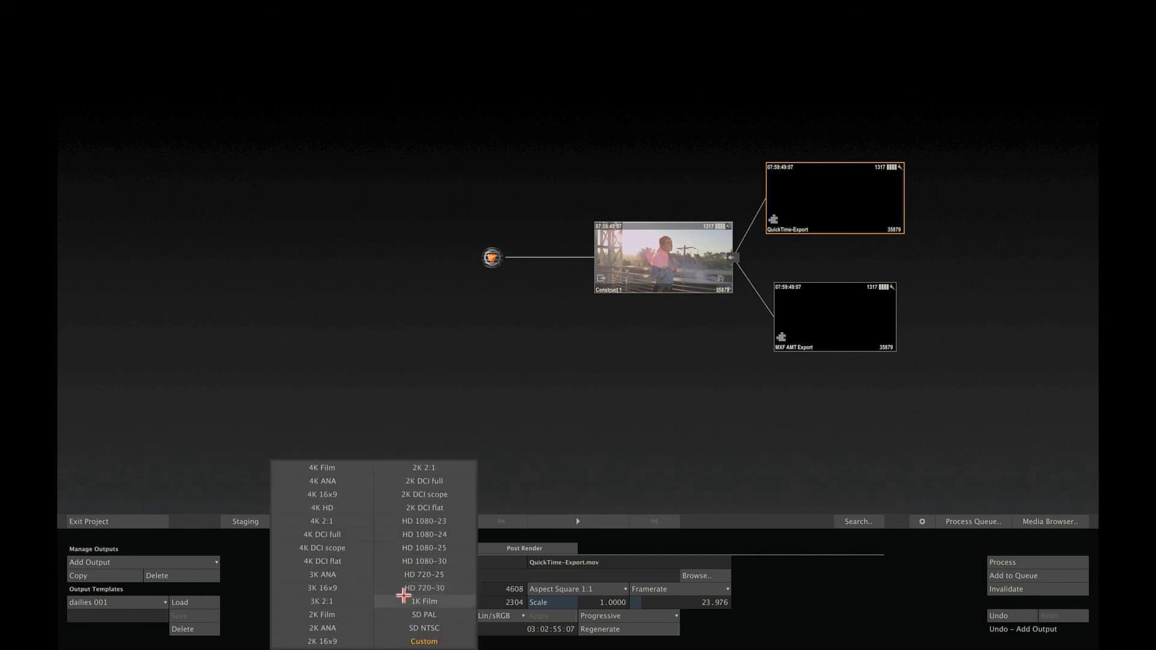
{"action": "left_click", "coordinate": [431, 615]}
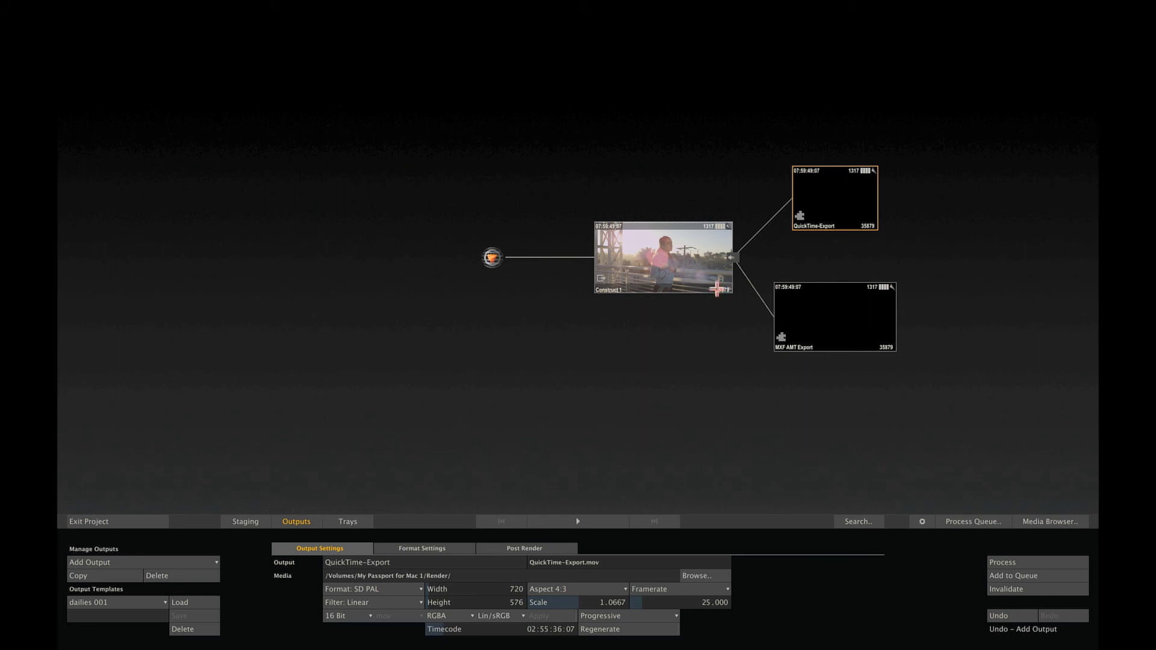
{"action": "left_click", "coordinate": [715, 283]}
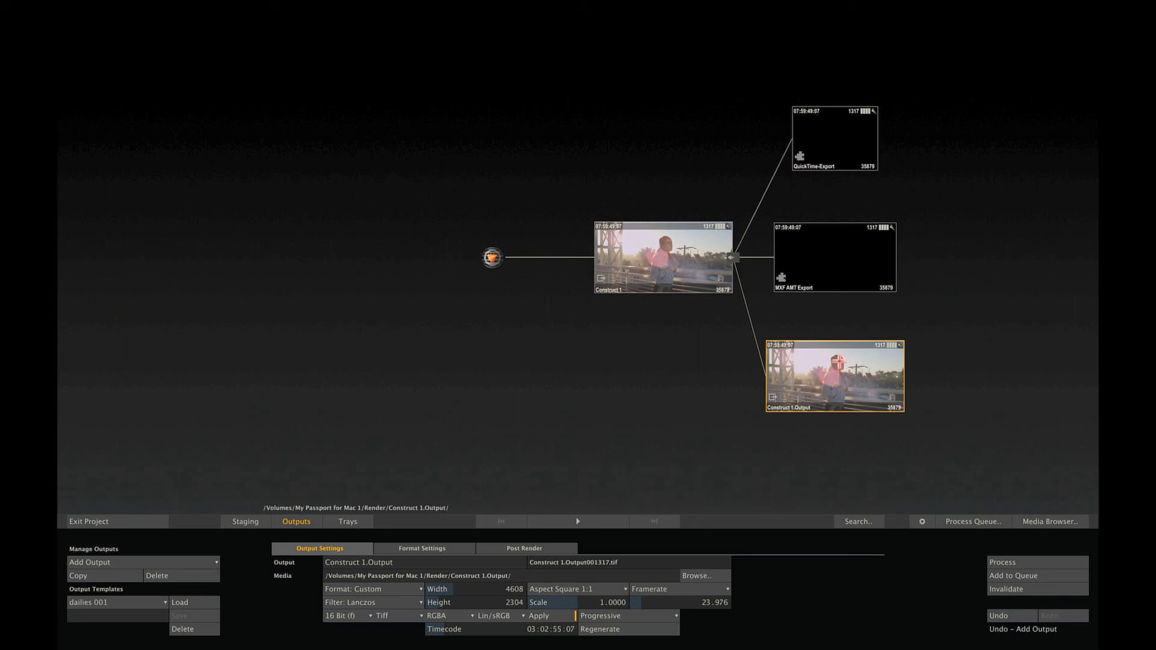
Start and confirm the QuickTime-Export render, then slide out the project tree panel.
{"action": "left_click", "coordinate": [836, 137]}
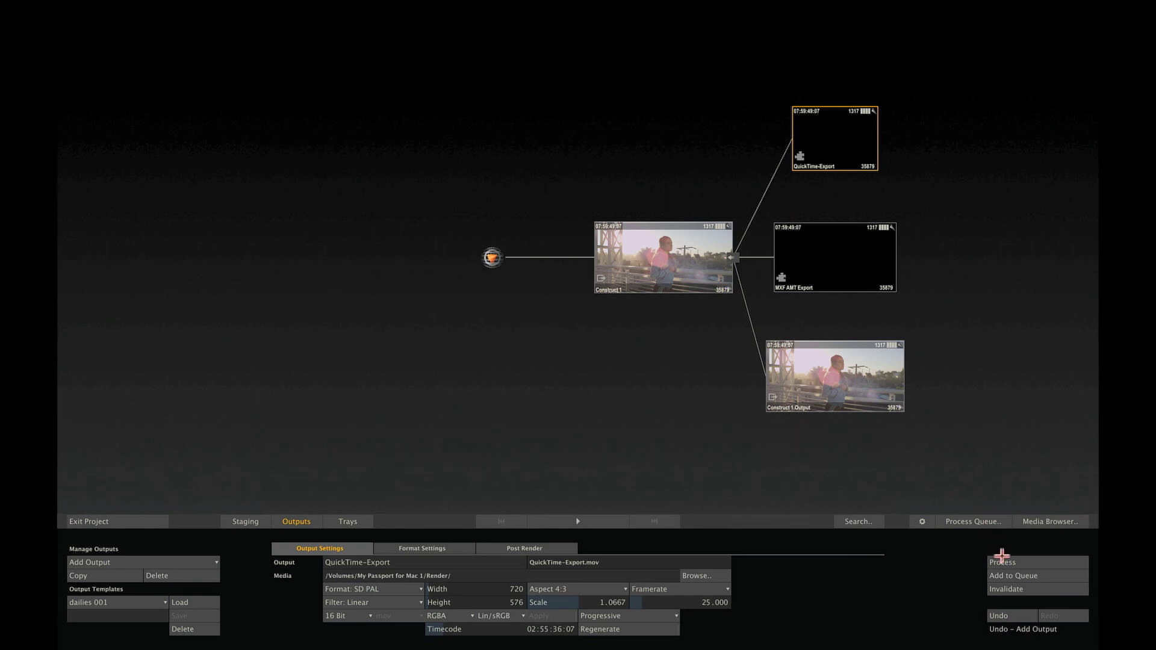
{"action": "left_click", "coordinate": [1014, 561]}
{"action": "left_click", "coordinate": [1014, 562]}
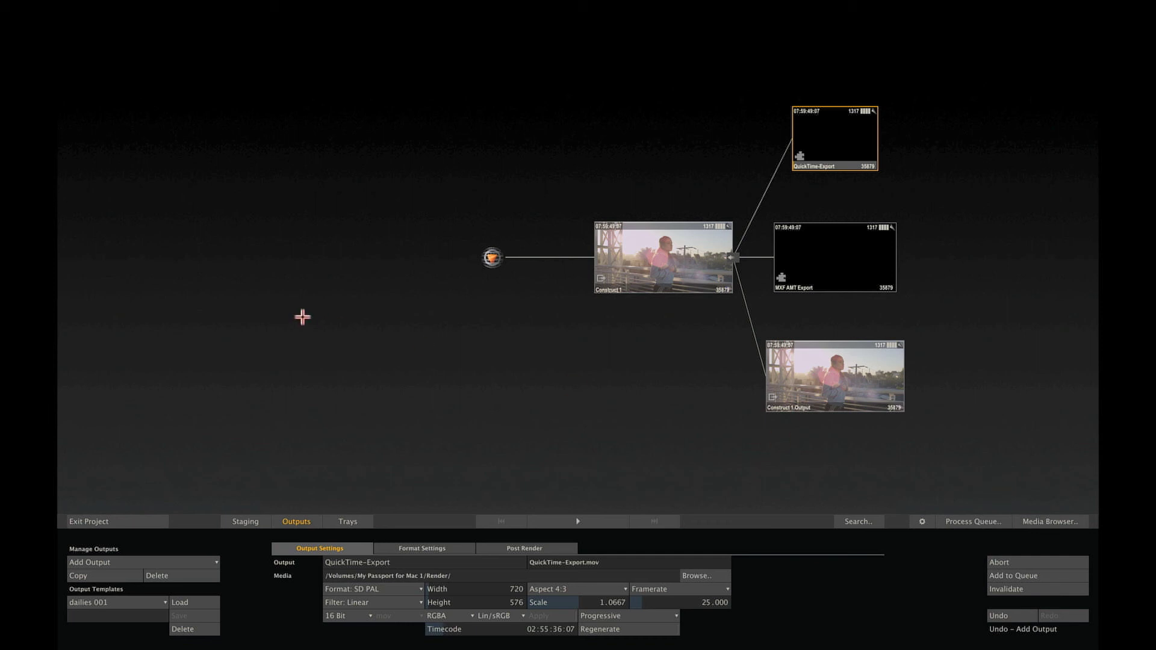
{"action": "mouse_move", "coordinate": [56, 263]}
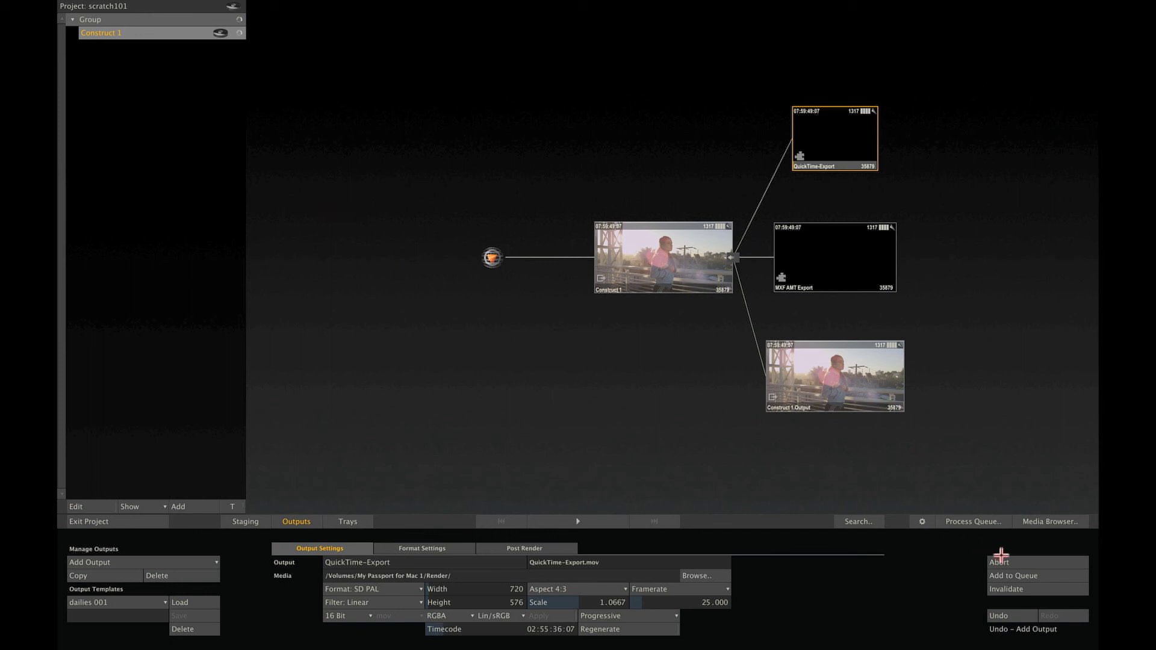
Abort the running render with confirmation and switch to the staging timeline.
{"action": "left_click", "coordinate": [1002, 562]}
{"action": "left_click", "coordinate": [1003, 562]}
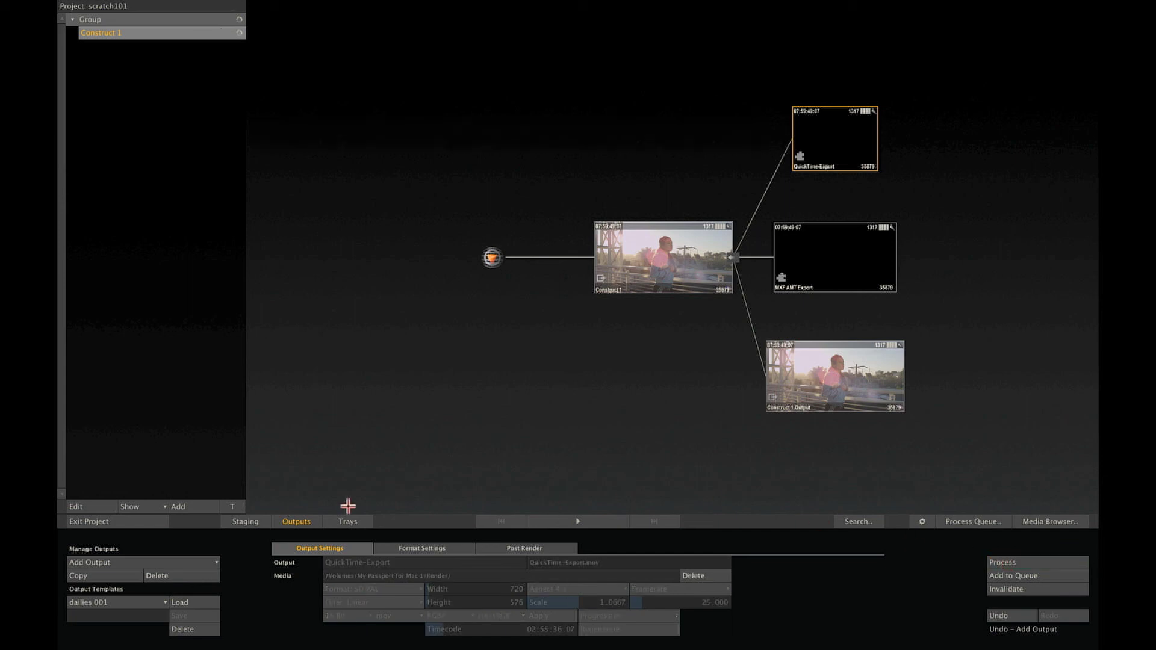
{"action": "left_click", "coordinate": [301, 521]}
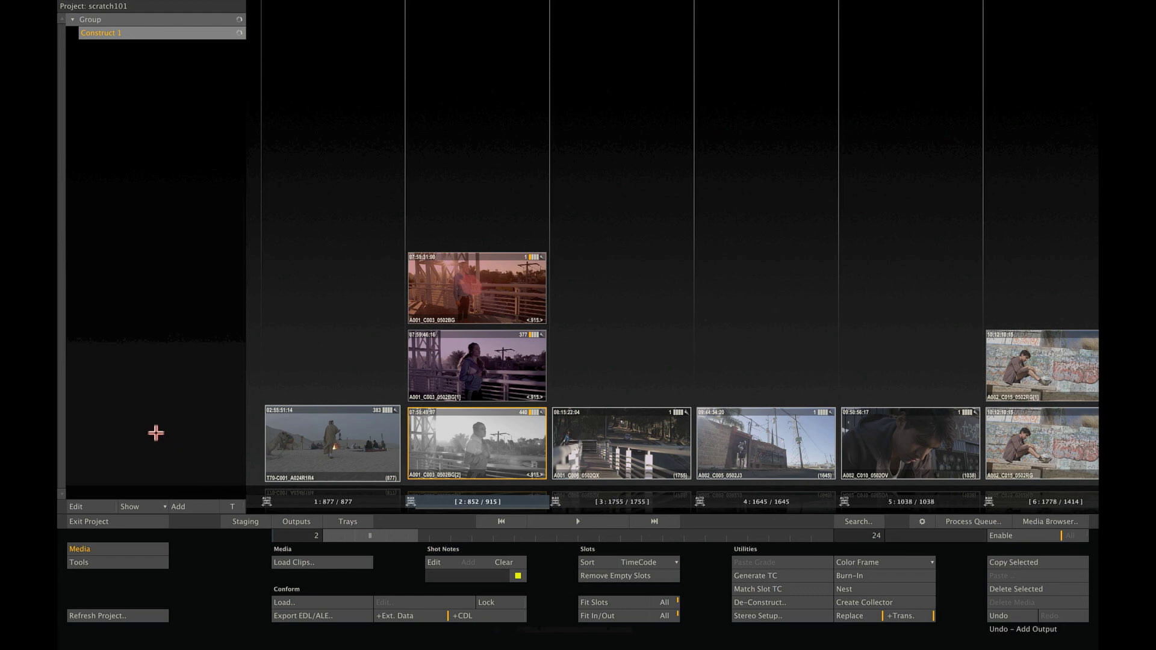
Enable editing and rename the group to 'dailies media' and Construct 1 to 'day1'.
{"action": "left_click", "coordinate": [94, 507]}
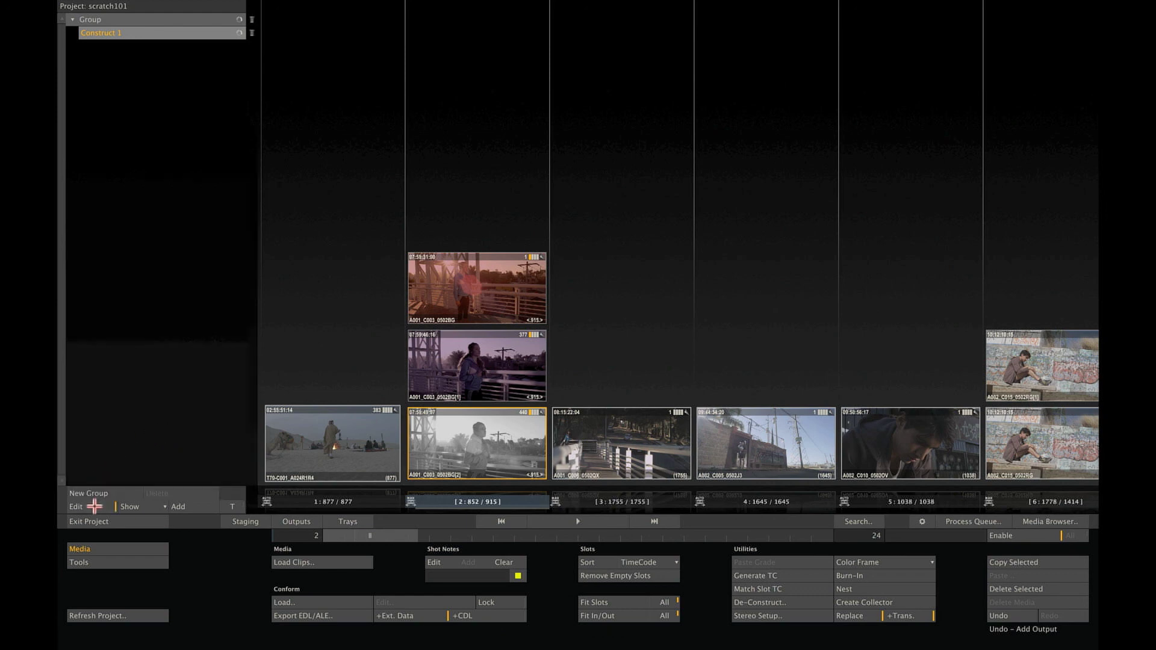
{"action": "double_click", "coordinate": [116, 19]}
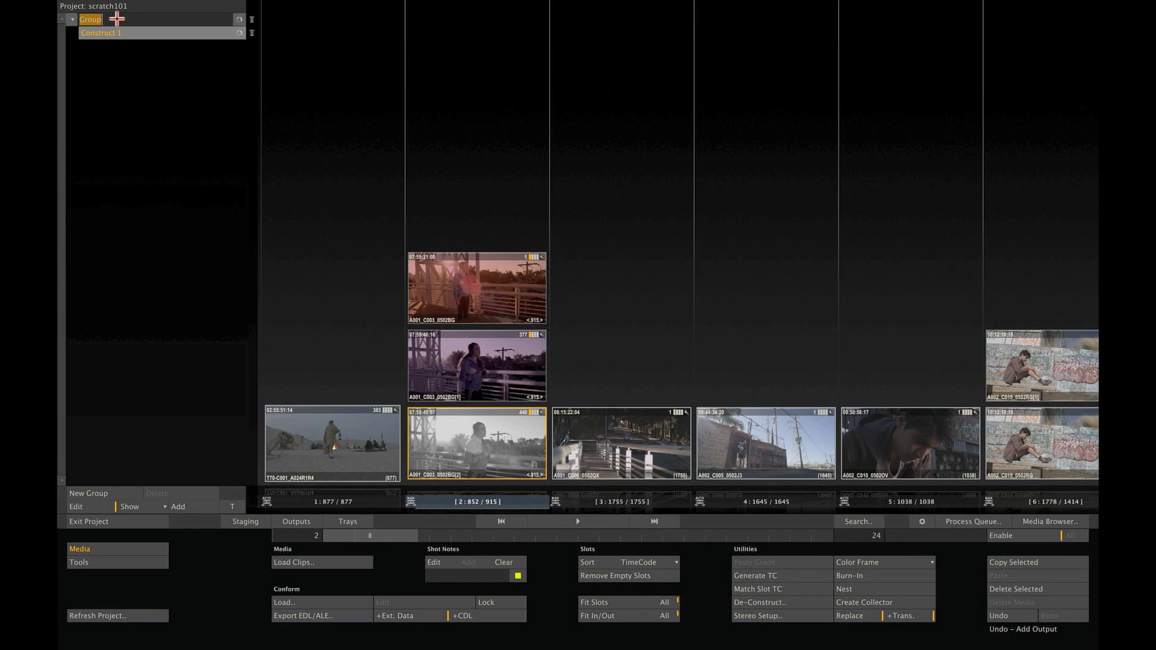
{"action": "type", "text": "dailies"}
{"action": "type", "text": " m"}
{"action": "type", "text": "er"}
{"action": "key", "text": "Return"}
{"action": "double_click", "coordinate": [120, 34]}
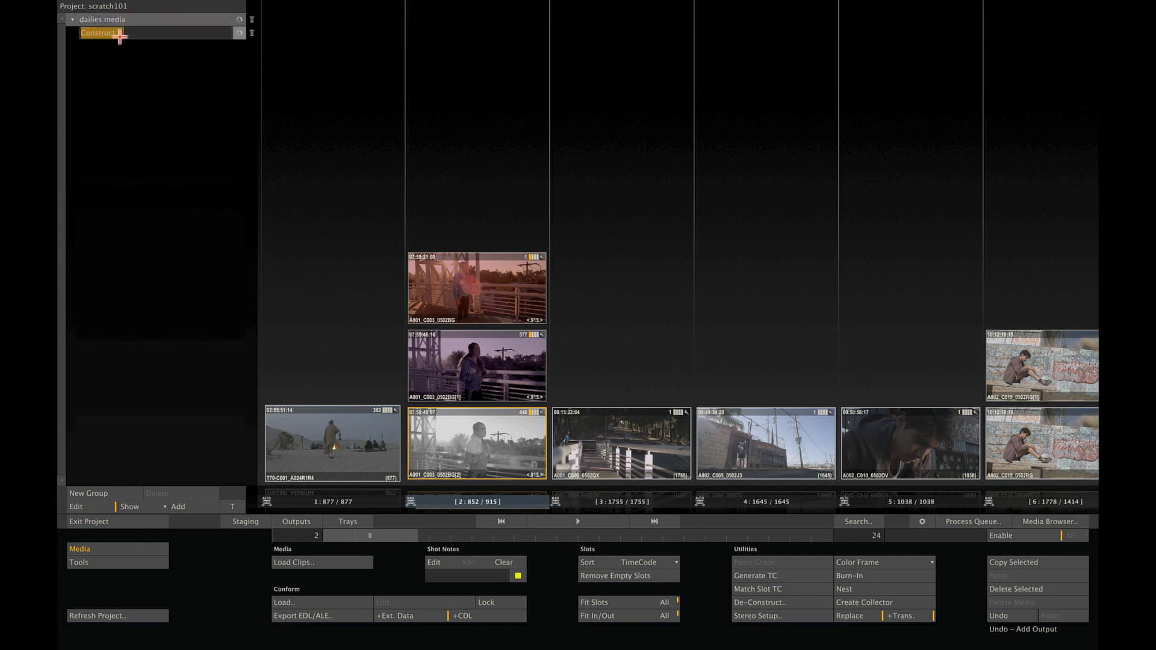
{"action": "type", "text": "day1"}
{"action": "key", "text": "Return"}
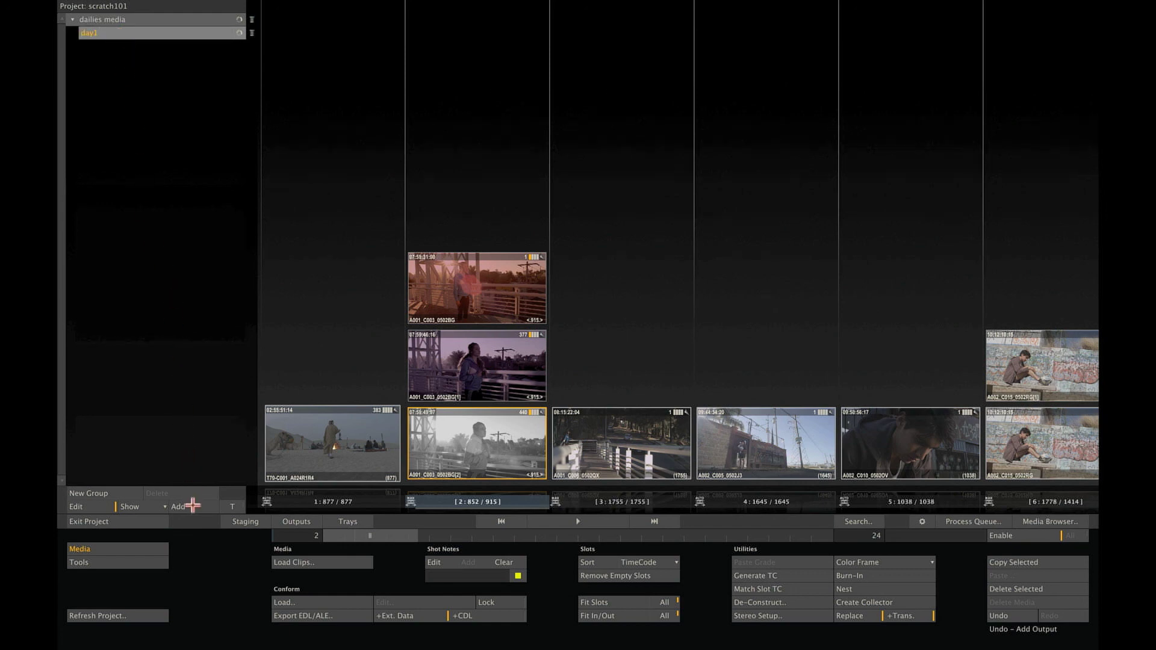
Add two constructs under dailies media and name them day2 and day3.
{"action": "left_click", "coordinate": [191, 510]}
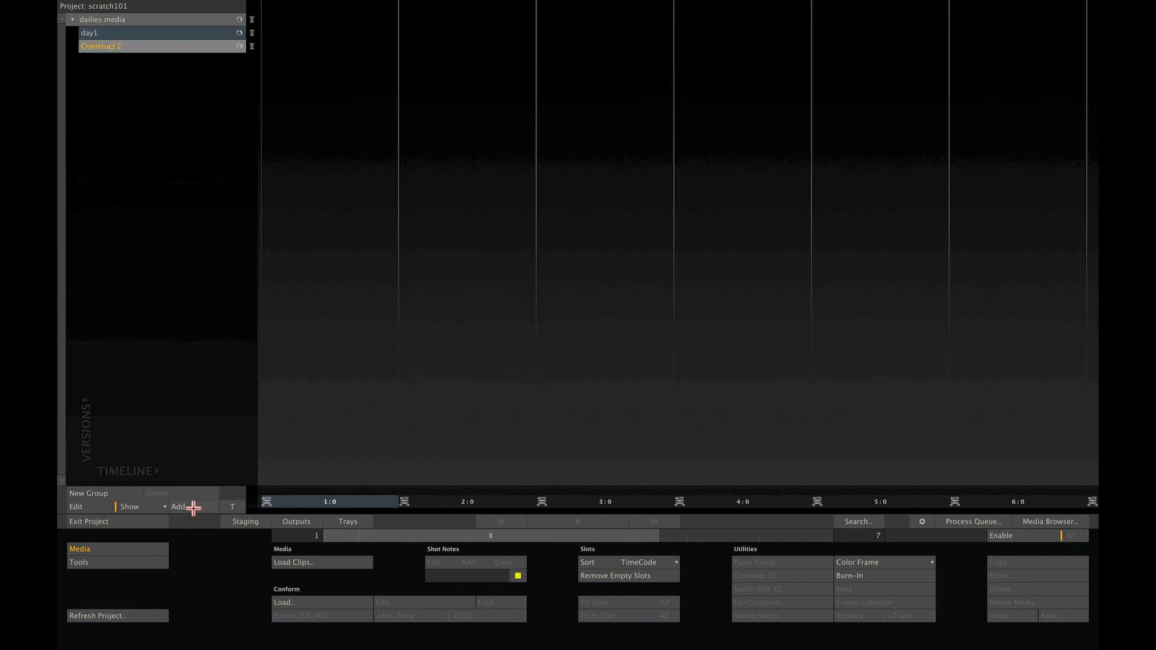
{"action": "left_click", "coordinate": [189, 509]}
{"action": "left_click", "coordinate": [131, 42]}
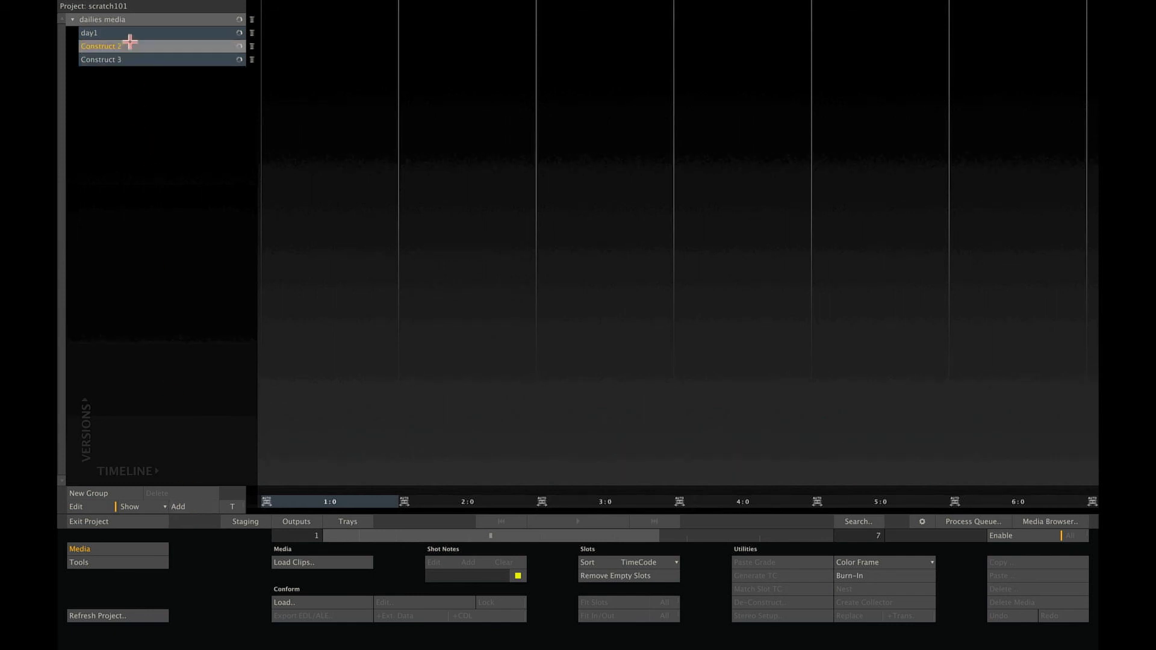
{"action": "left_click", "coordinate": [130, 42]}
{"action": "type", "text": "day2"}
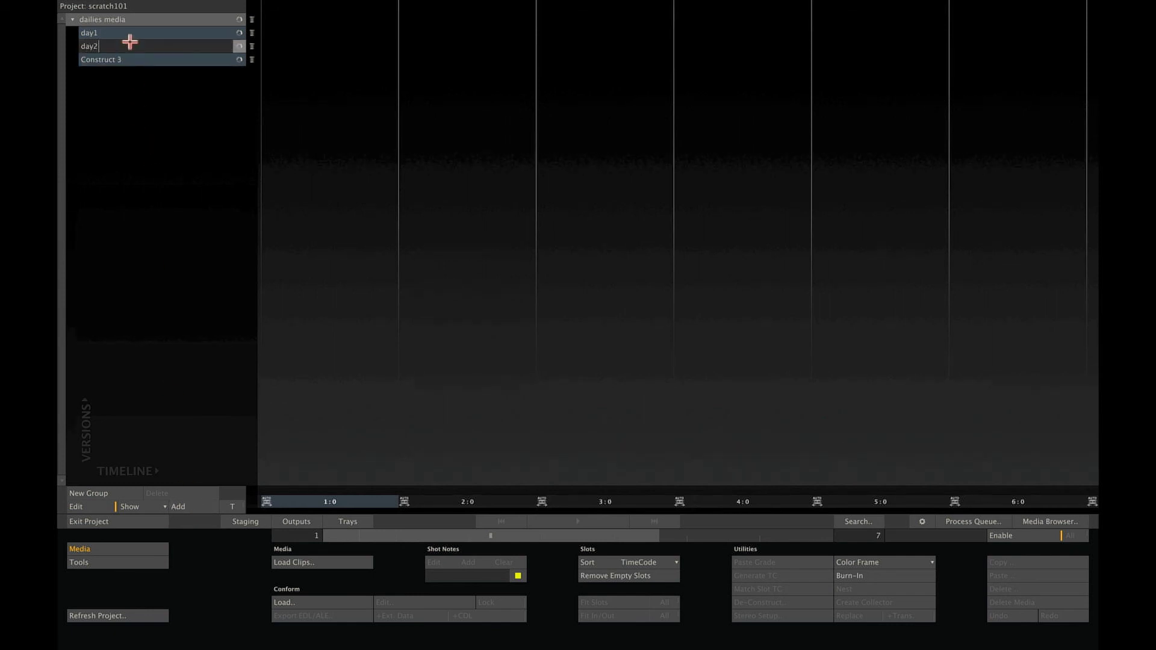
{"action": "key", "text": "Return"}
{"action": "left_click", "coordinate": [130, 59]}
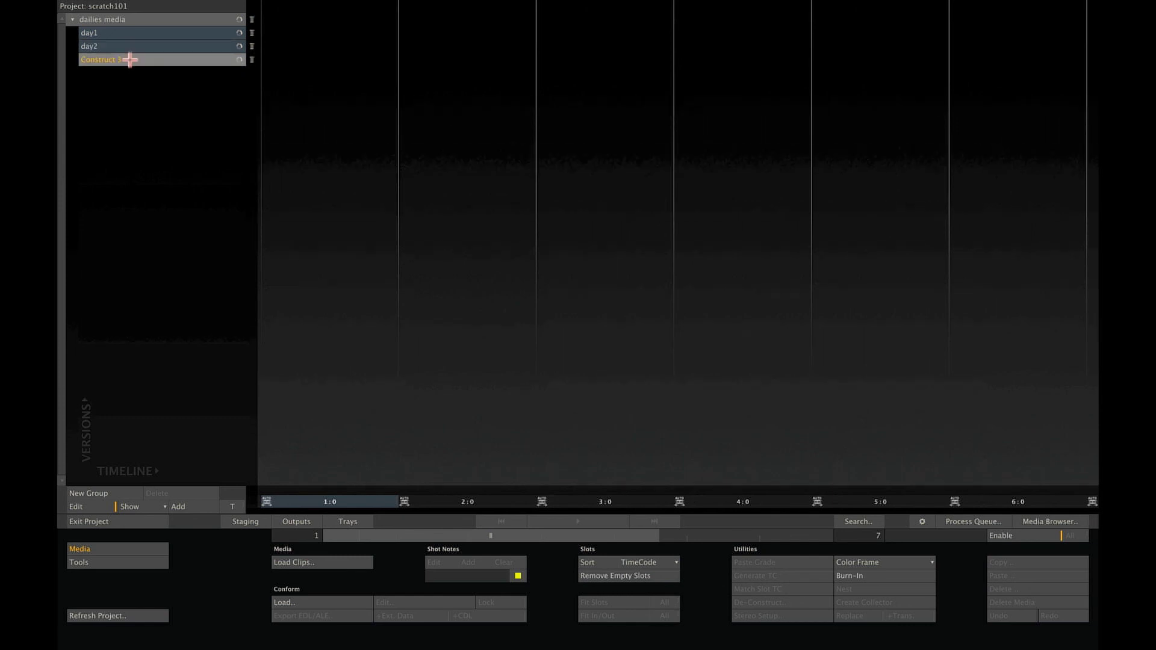
{"action": "left_click", "coordinate": [130, 59]}
{"action": "type", "text": "day3"}
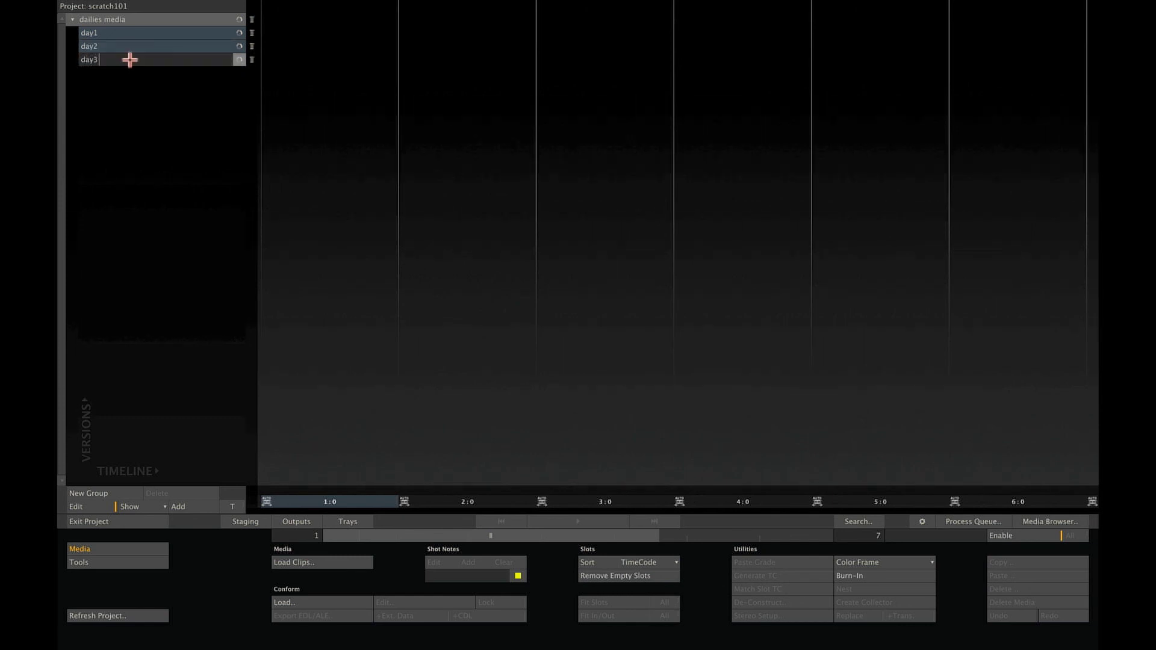
{"action": "key", "text": "Return"}
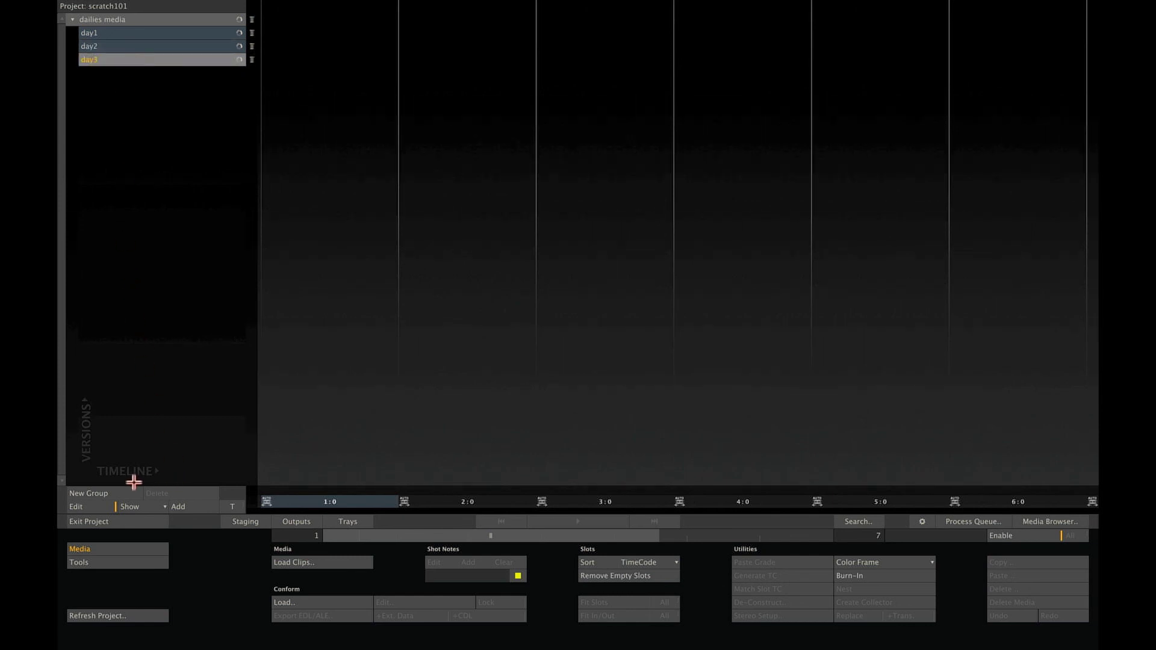
Create a 'conforms' group holding constructs reel1 and reel2.
{"action": "left_click", "coordinate": [99, 494]}
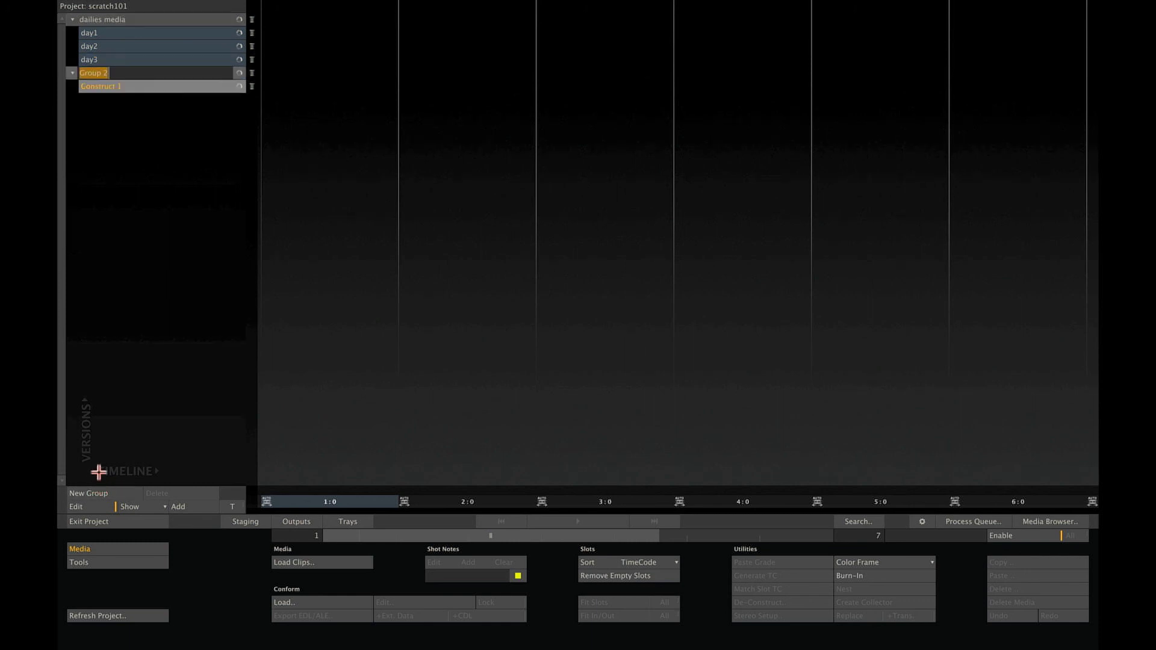
{"action": "type", "text": "conforms"}
{"action": "left_click", "coordinate": [138, 87]}
{"action": "type", "text": "reel1"}
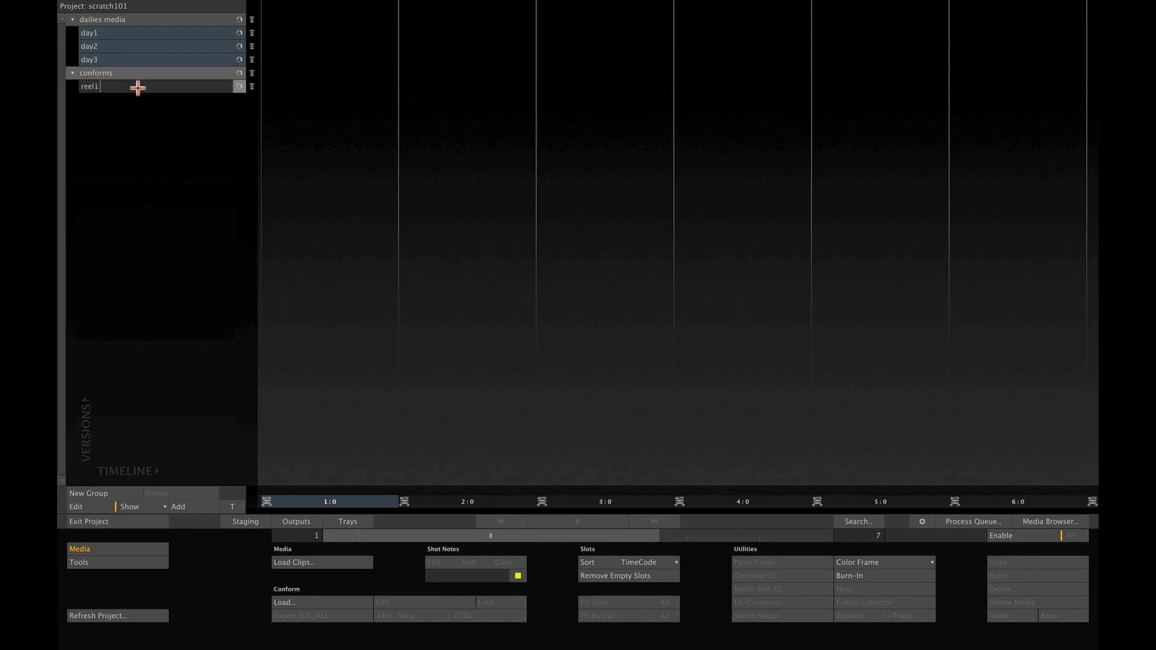
{"action": "key", "text": "Return"}
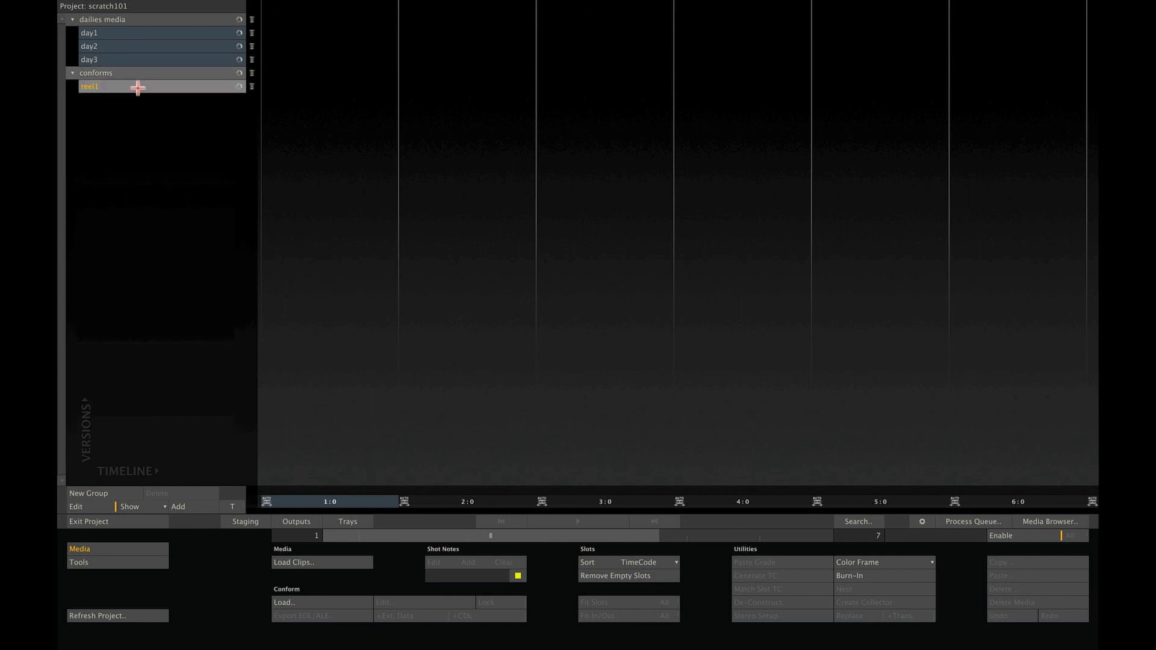
{"action": "left_click", "coordinate": [182, 507]}
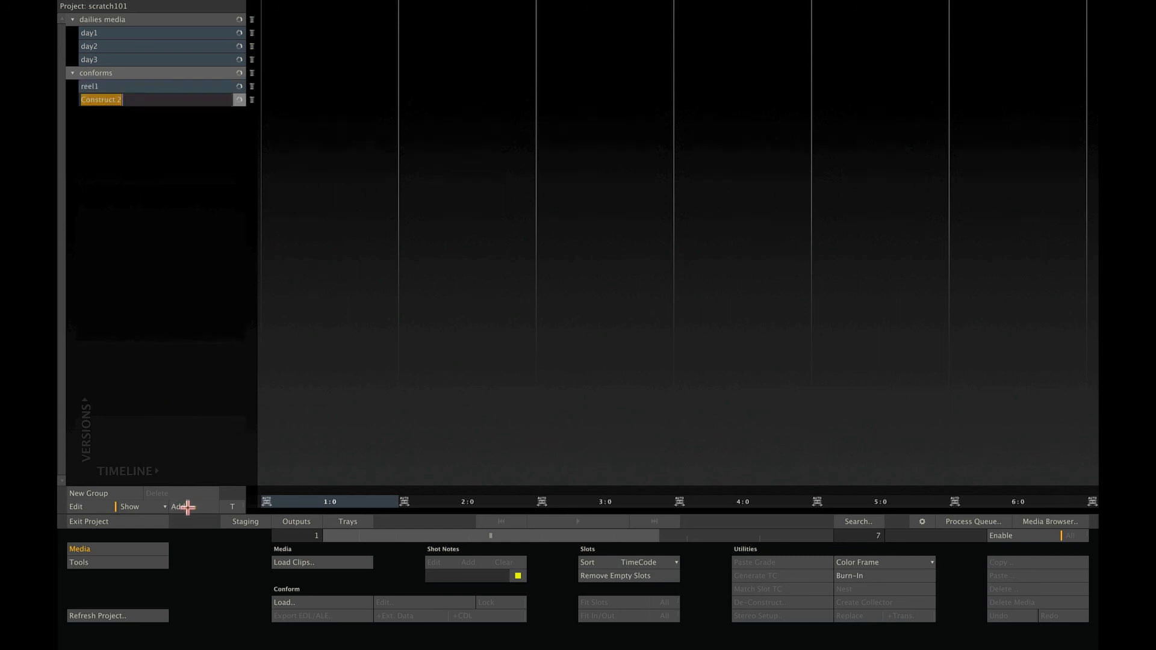
{"action": "type", "text": "reel2"}
{"action": "key", "text": "Return"}
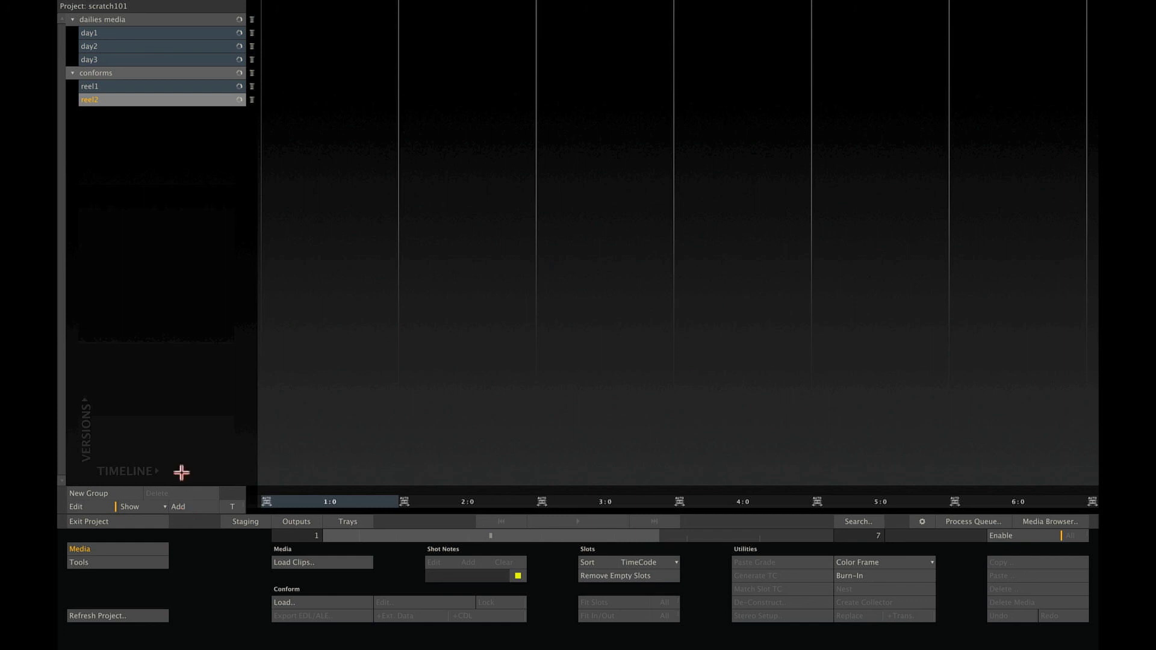
Load the day1, day2 and day3 constructs in turn to review their clips.
{"action": "left_click", "coordinate": [159, 33]}
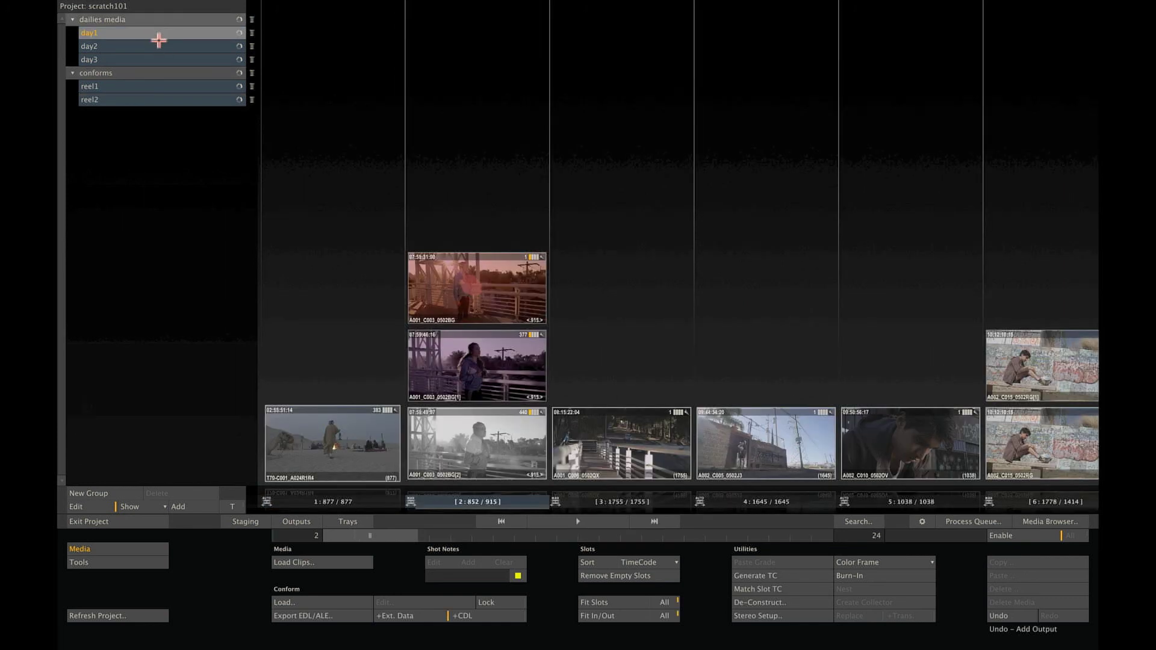
{"action": "left_click", "coordinate": [155, 43]}
{"action": "left_click", "coordinate": [157, 56]}
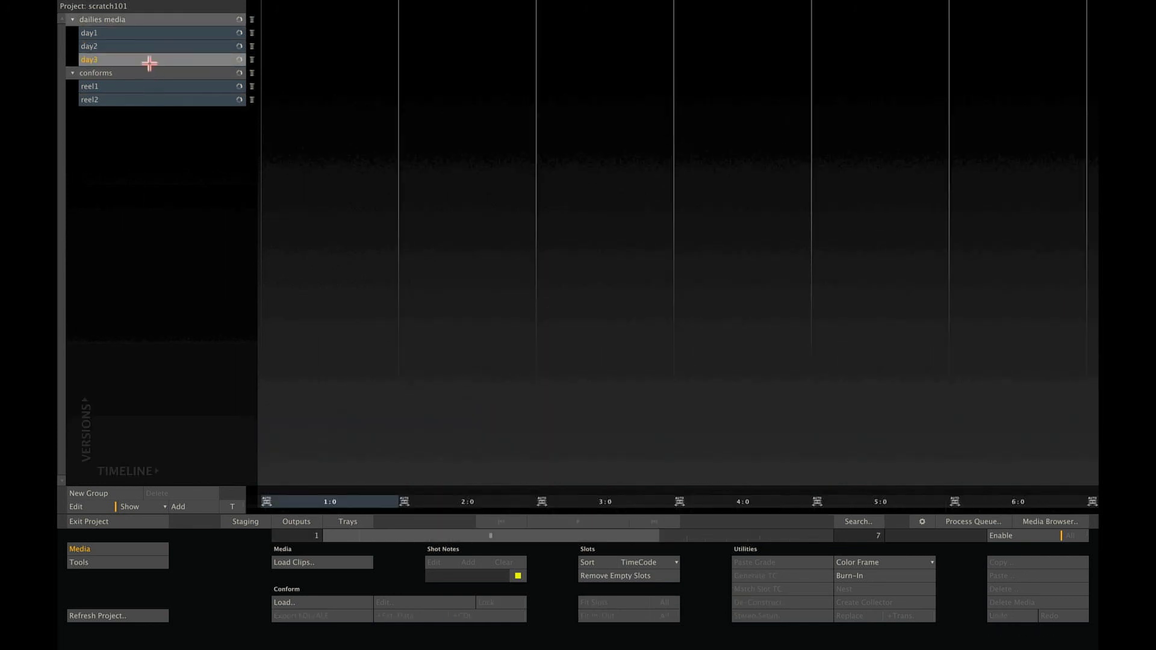
Move day3 between day1 and day2, and duplicate reel2 as reel2[1] in conforms.
{"action": "left_click_drag", "start_coordinate": [140, 58], "coordinate": [142, 147]}
{"action": "left_click_drag", "start_coordinate": [142, 101], "coordinate": [145, 52]}
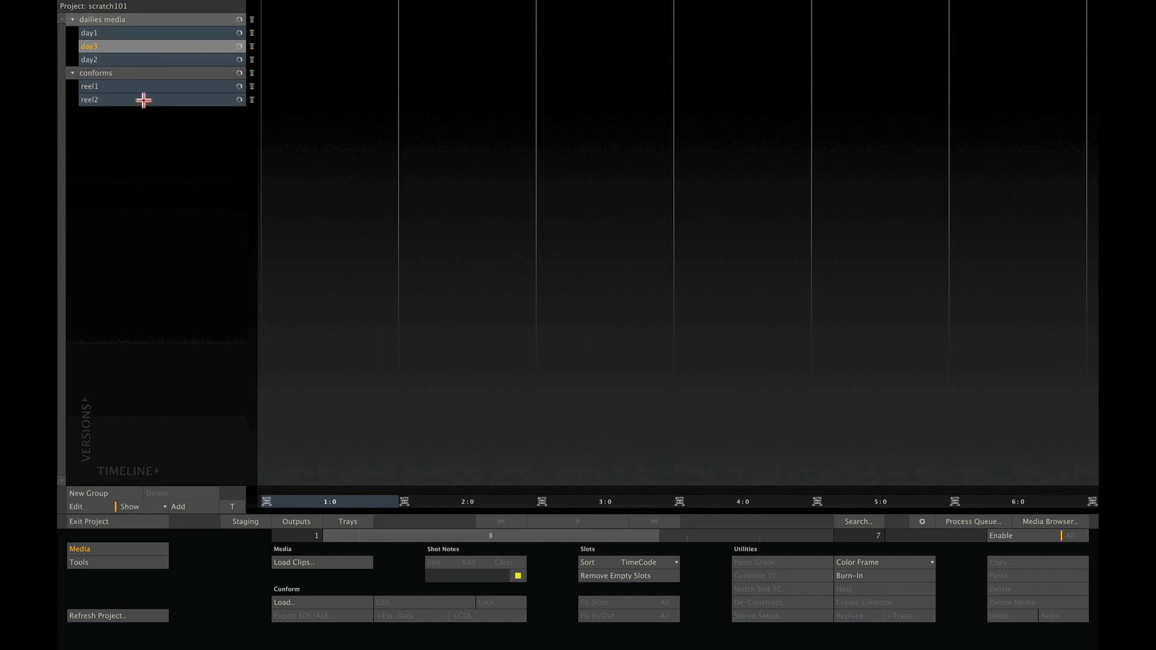
{"action": "left_click_drag", "start_coordinate": [143, 100], "coordinate": [148, 134]}
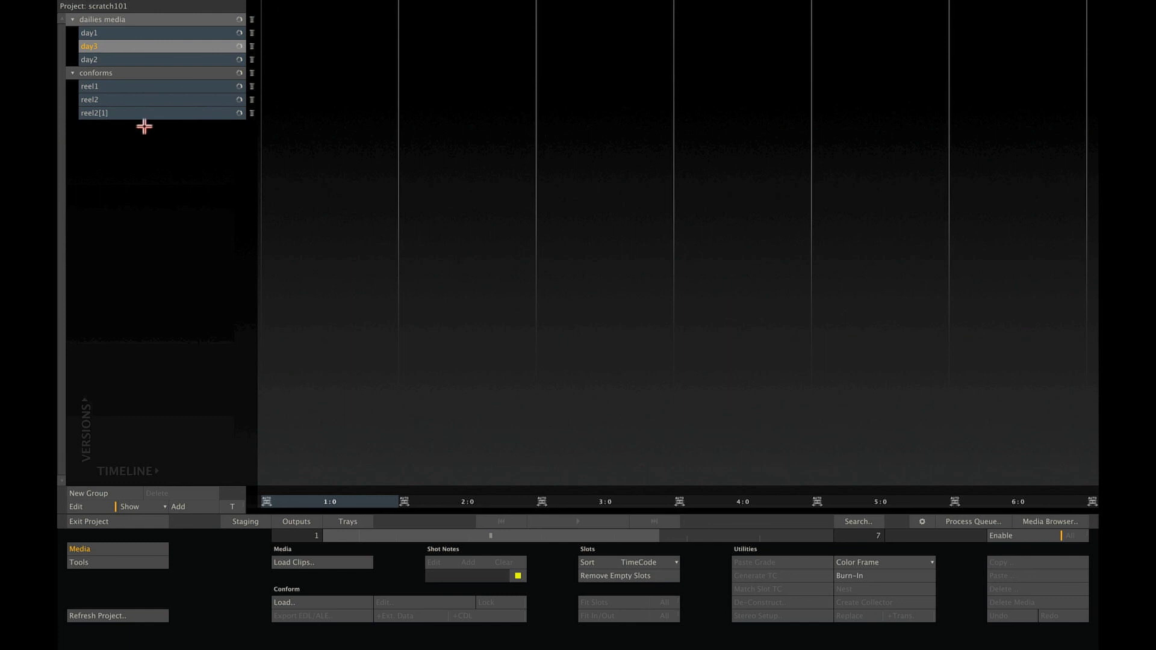
Choose Exit Project to close the project and head back to the start screen.
{"action": "left_click", "coordinate": [103, 522]}
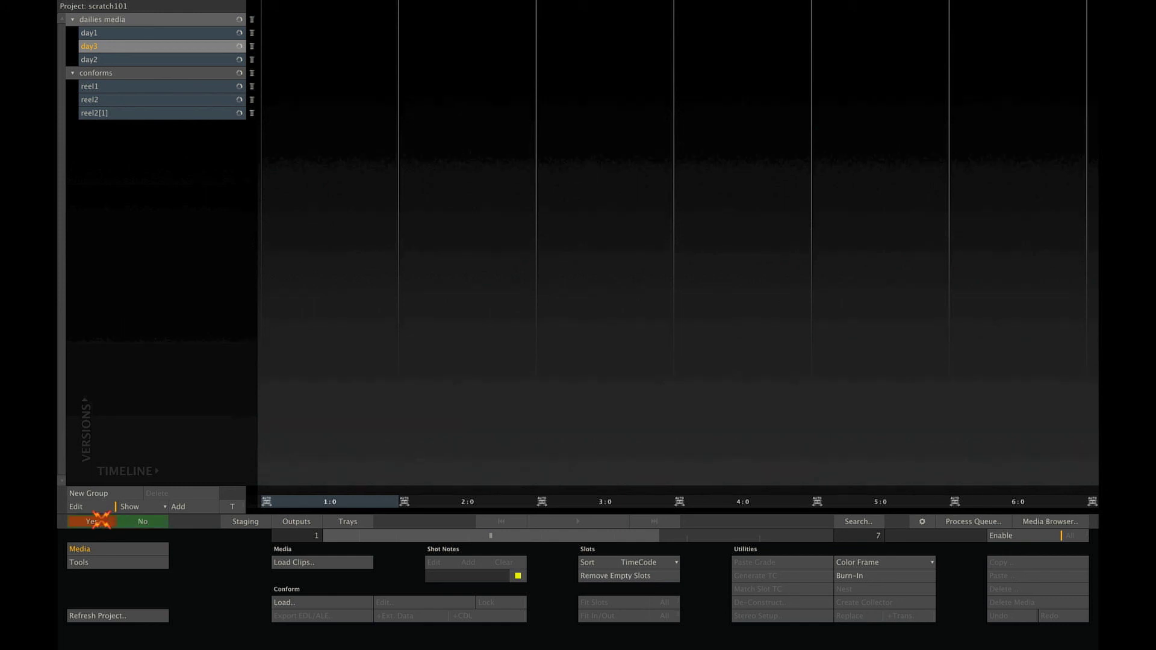